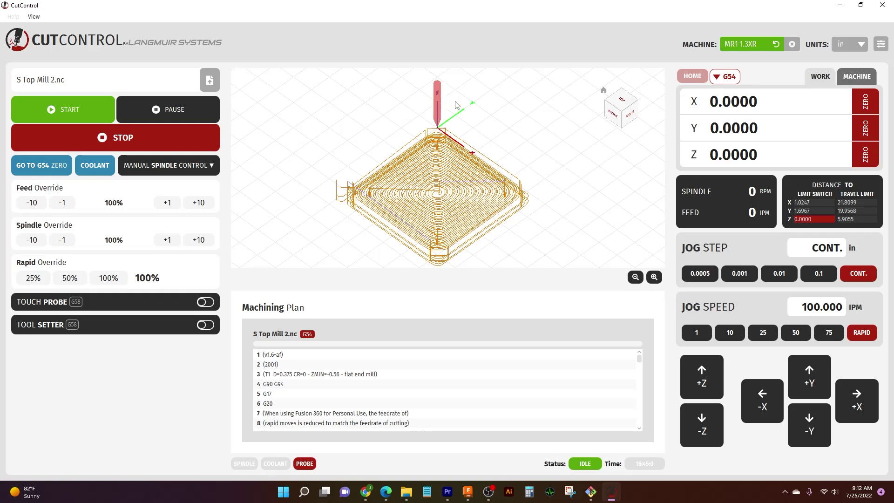
Step: Open the G54 work-offset dropdown above the DRO to list offsets G54–G59
click(726, 78)
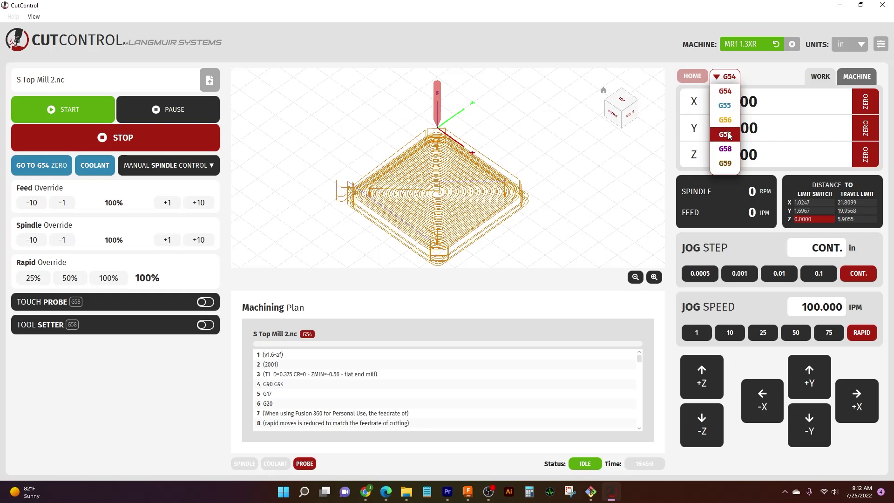
Step: Switch through the G55, G56 and G57 work offsets, then reselect G54
click(725, 107)
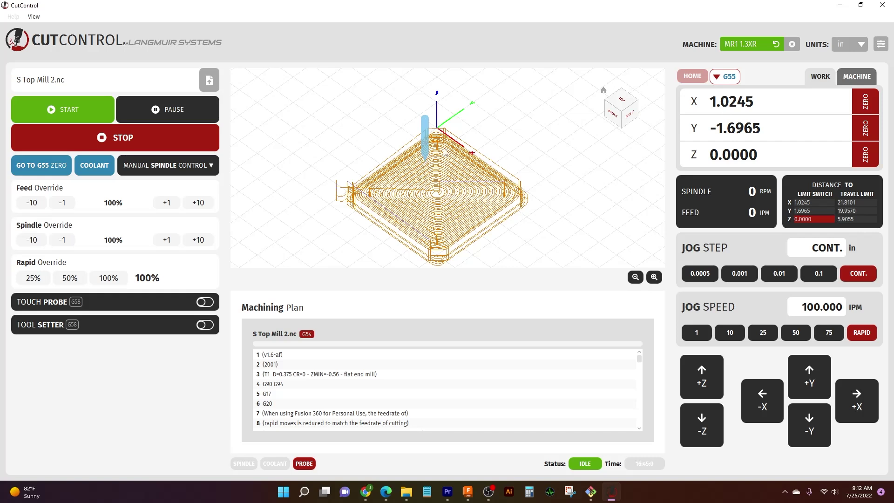
click(725, 76)
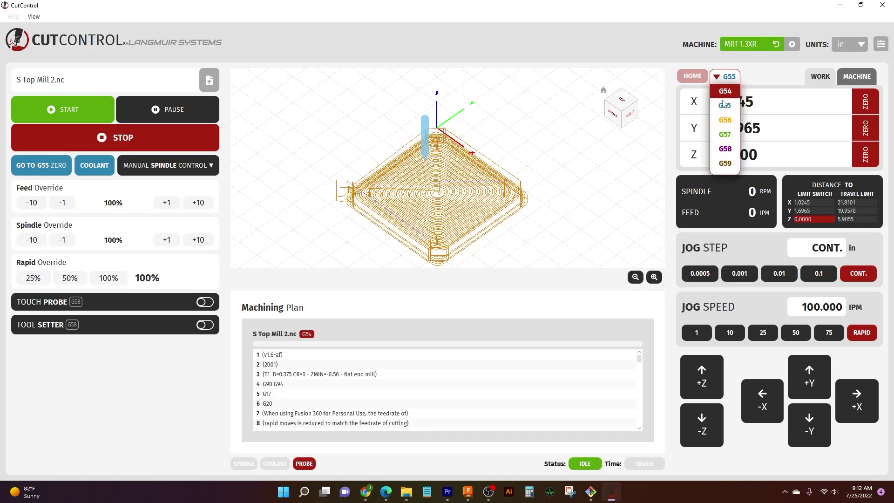
click(728, 125)
click(723, 77)
click(729, 133)
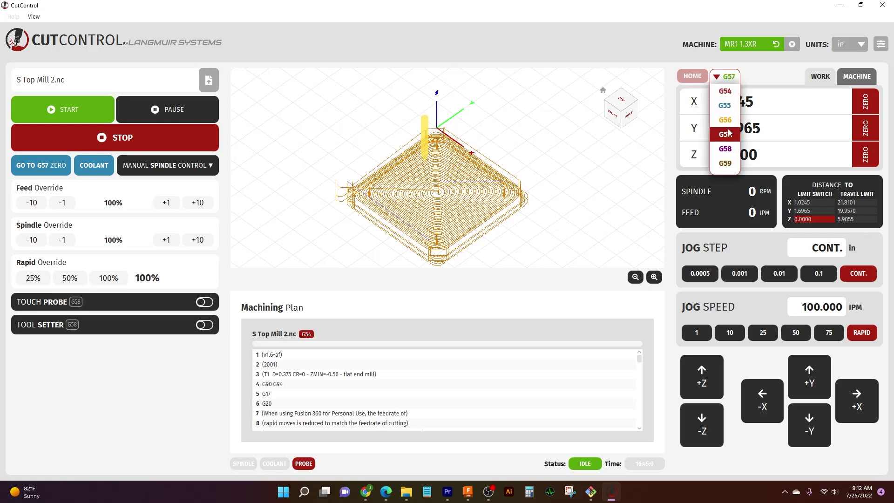
click(723, 77)
click(725, 90)
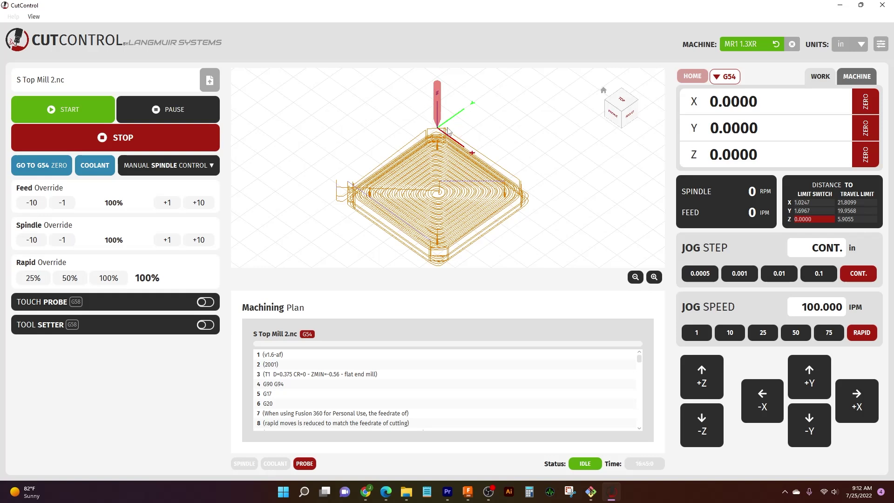
Step: Zoom in and out on the S Top Mill 2.nc toolpath, pan slightly, then view it from the front
scroll(443, 133, up, 2)
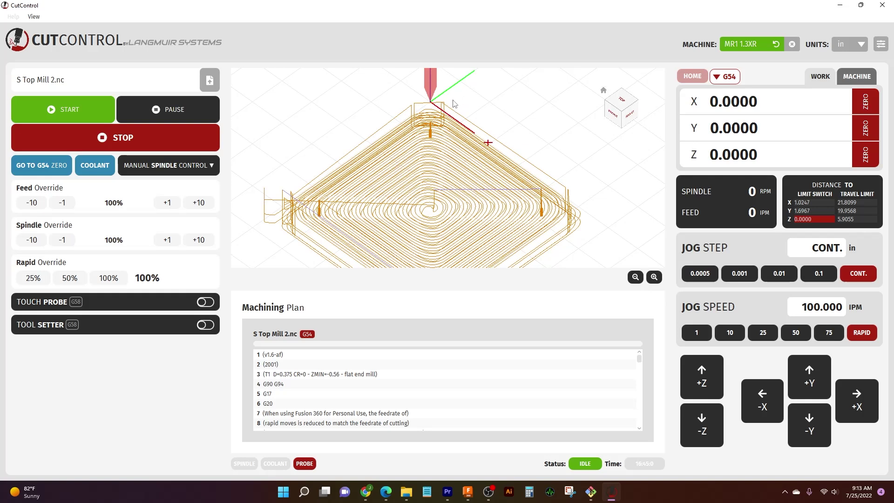
scroll(456, 101, up, 2)
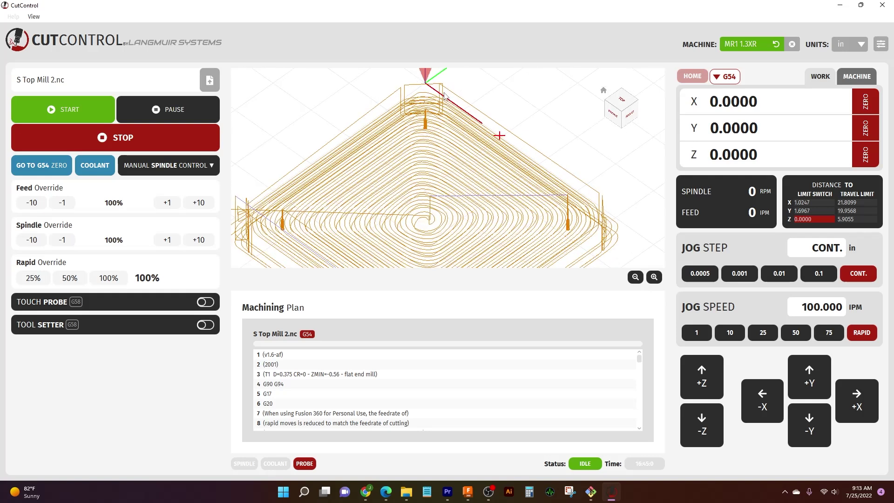
scroll(460, 135, down, 3)
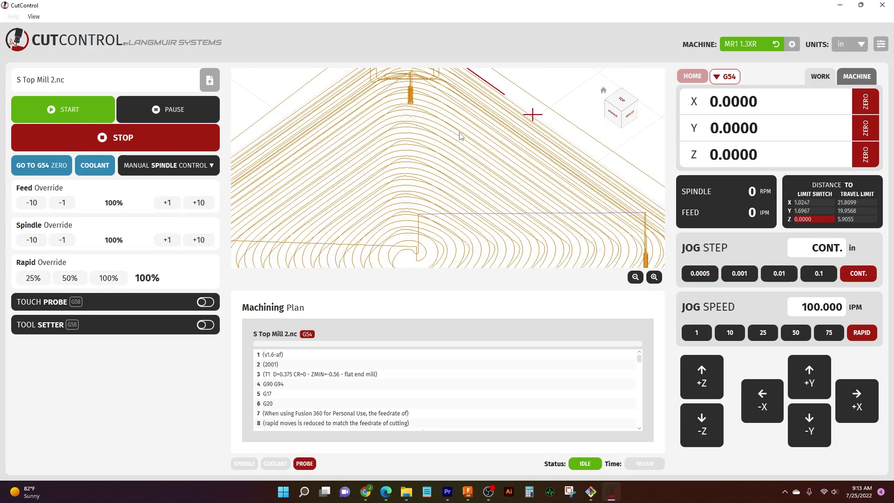
scroll(460, 136, down, 3)
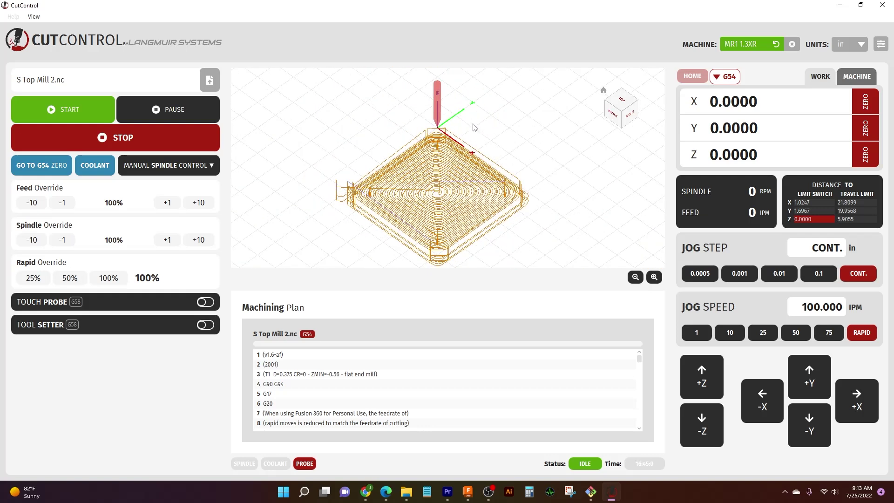
mouse_move(474, 125)
right_down()
mouse_move(470, 146)
mouse_move(440, 139)
mouse_move(462, 109)
mouse_move(513, 111)
mouse_move(461, 117)
mouse_move(475, 120)
right_up()
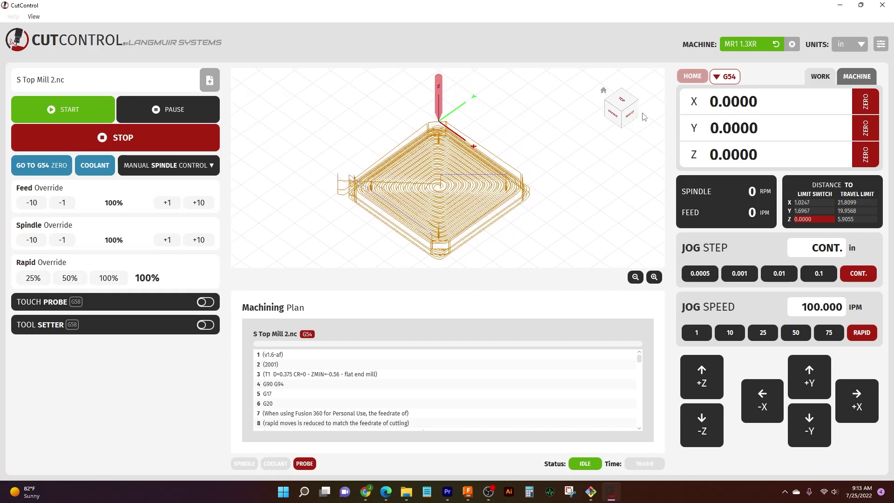
click(614, 117)
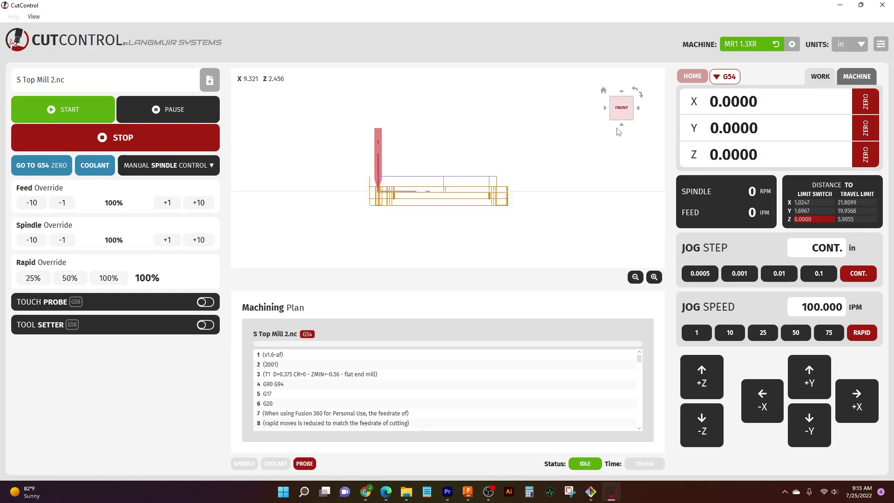
Step: View the toolpath from the right, back, left, front and top, then return to front
click(639, 110)
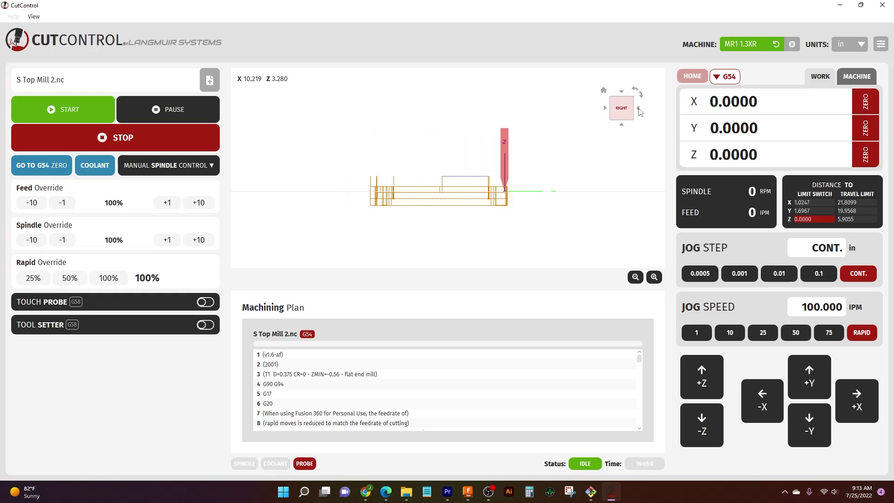
click(639, 110)
click(639, 109)
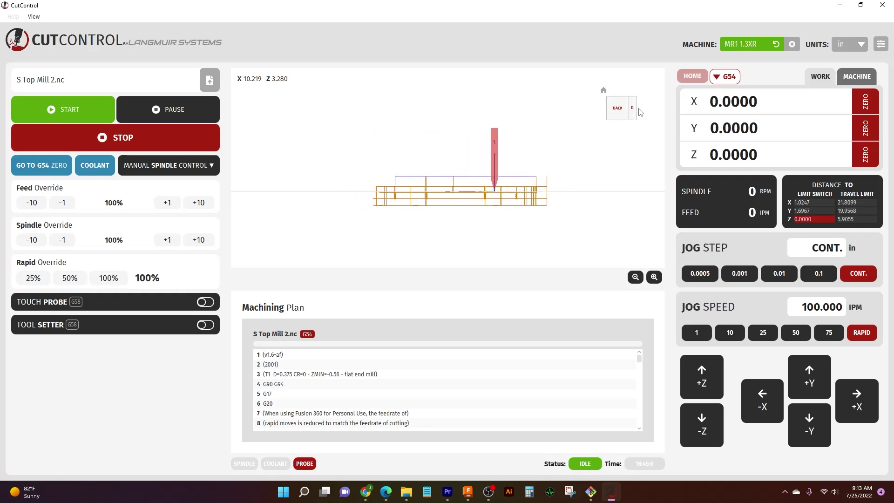
click(639, 110)
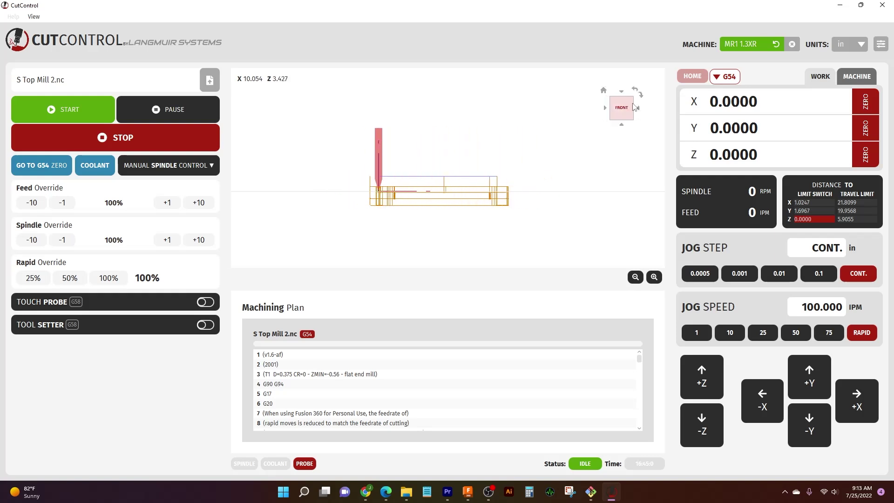
click(623, 94)
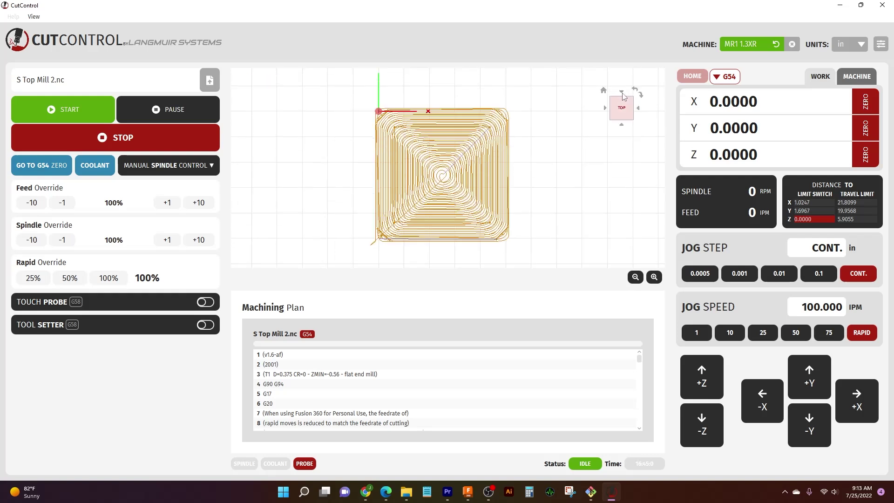
click(623, 124)
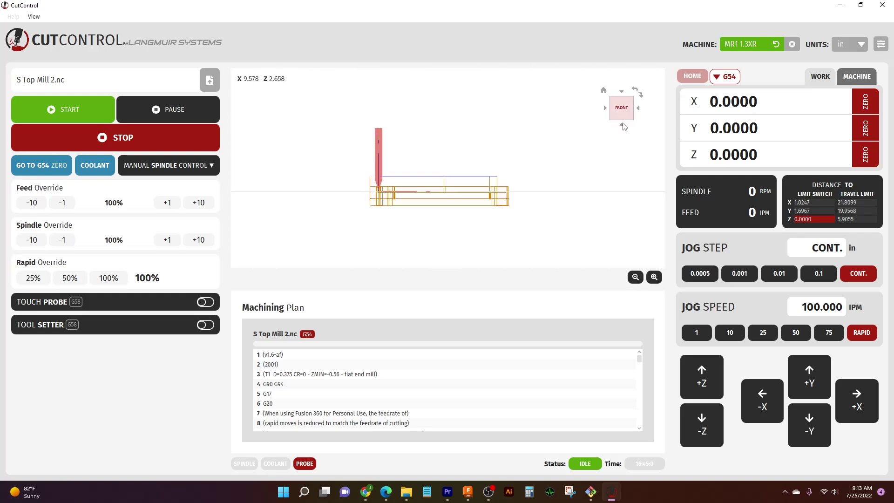
Step: Roll the front view through four quarter turns, then reset to the default isometric view
click(635, 90)
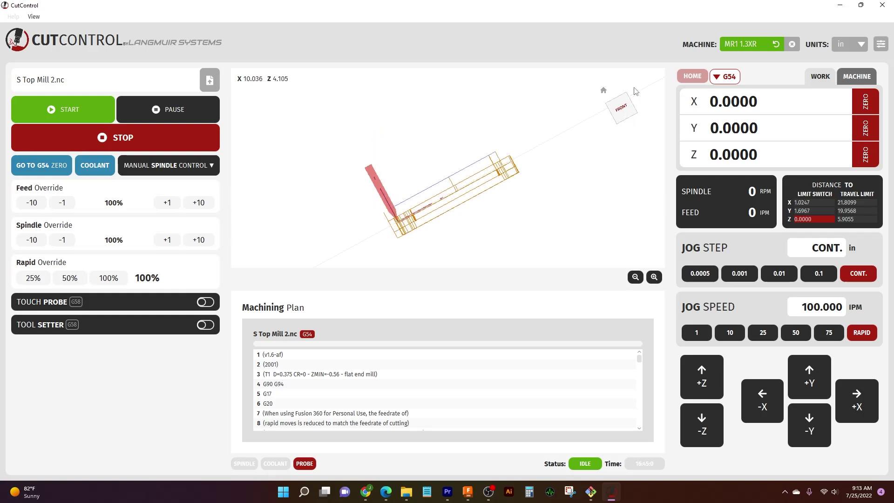
click(635, 89)
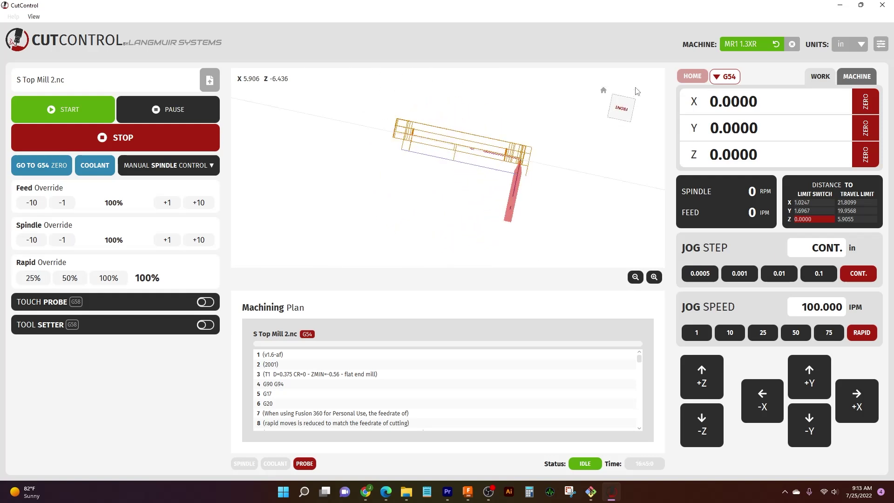
click(636, 90)
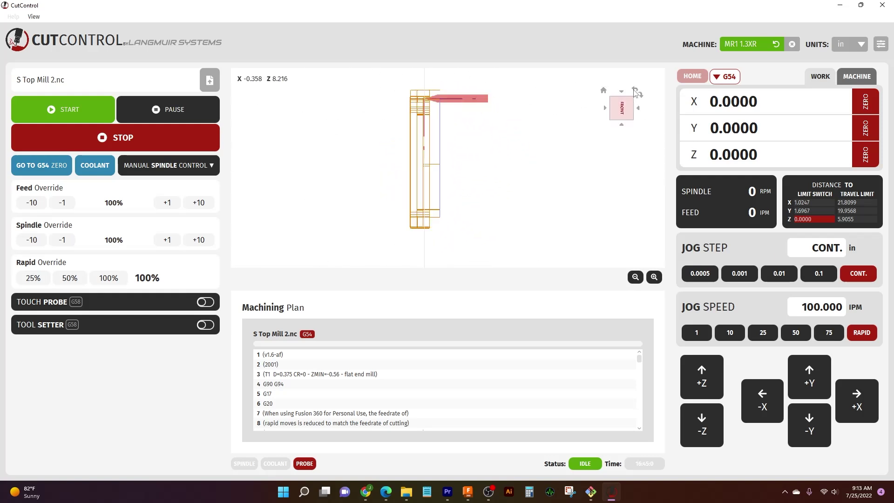
click(636, 90)
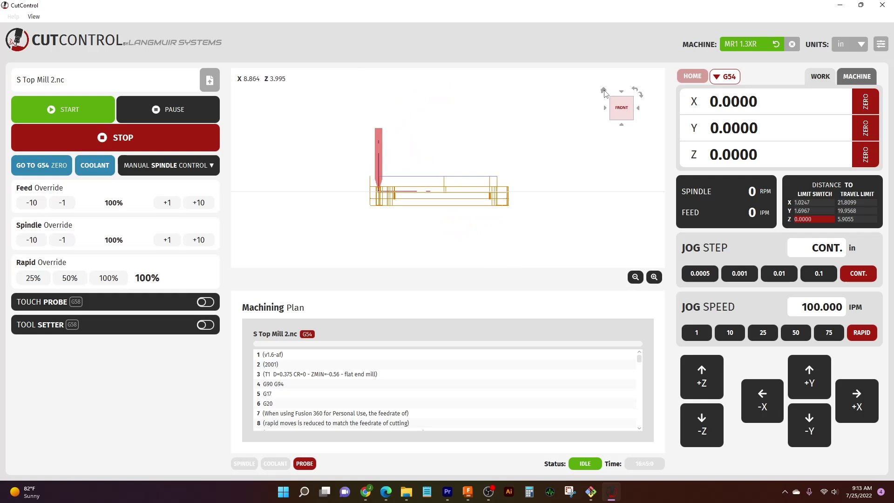
click(604, 92)
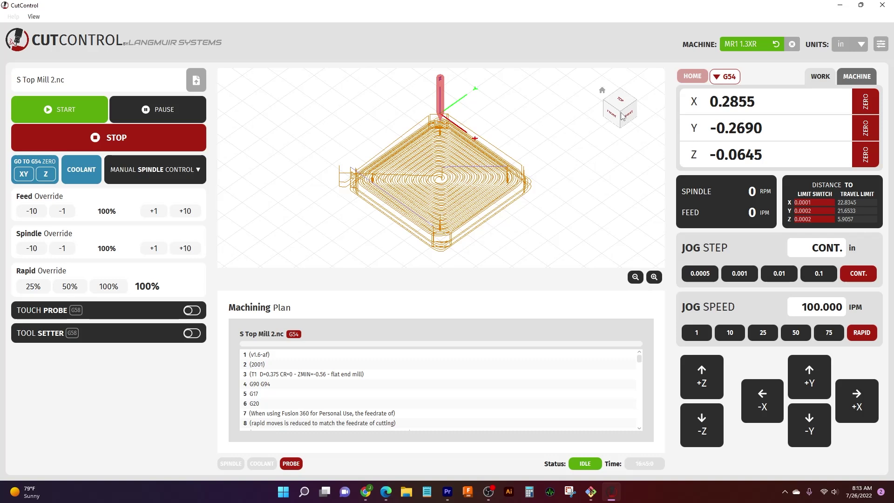
mouse_move(622, 116)
mouse_down()
mouse_move(635, 103)
mouse_move(589, 107)
mouse_move(559, 96)
mouse_move(639, 103)
mouse_move(616, 109)
mouse_up()
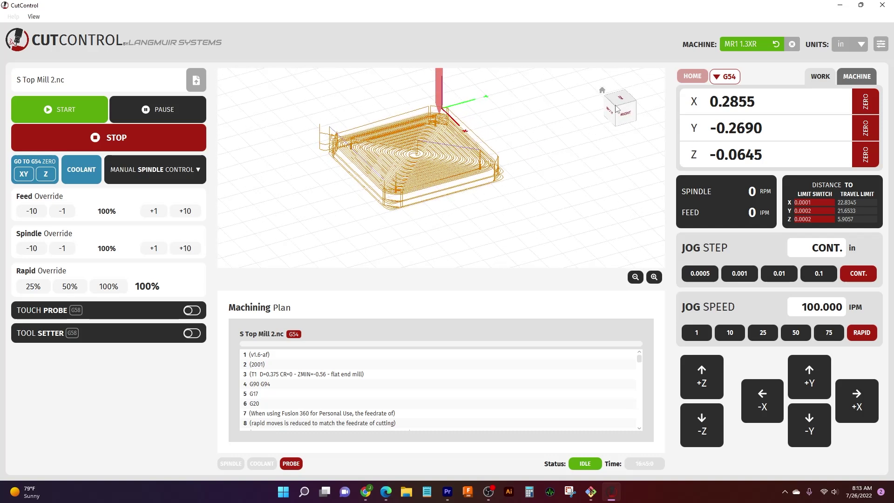
click(601, 92)
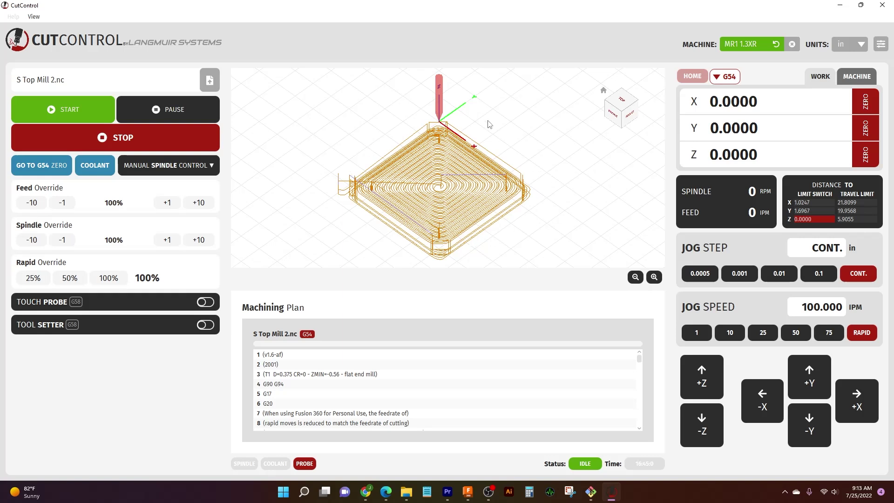
Step: Zoom in on the toolpath and back out, then show it from the front
scroll(443, 142, up, 2)
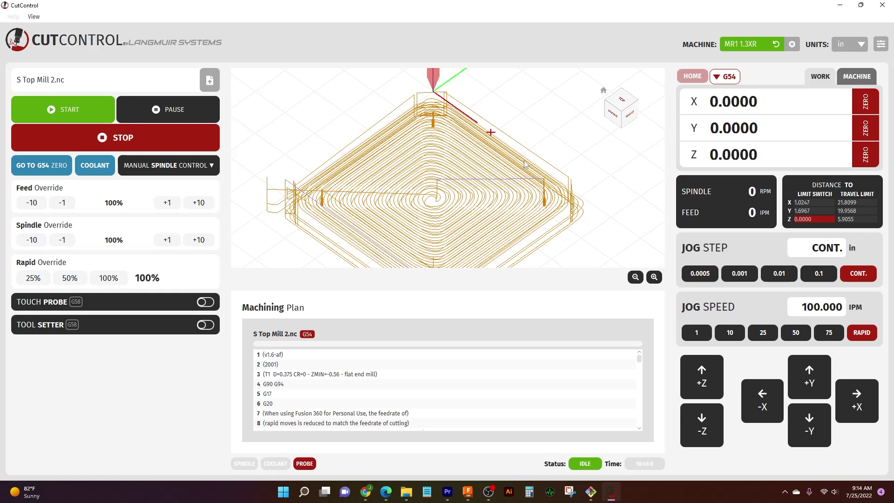
scroll(475, 177, down, 3)
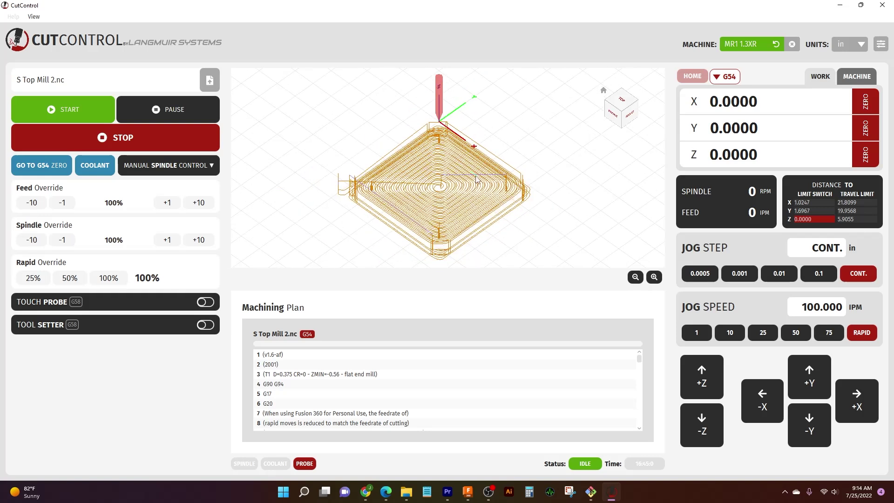
click(613, 116)
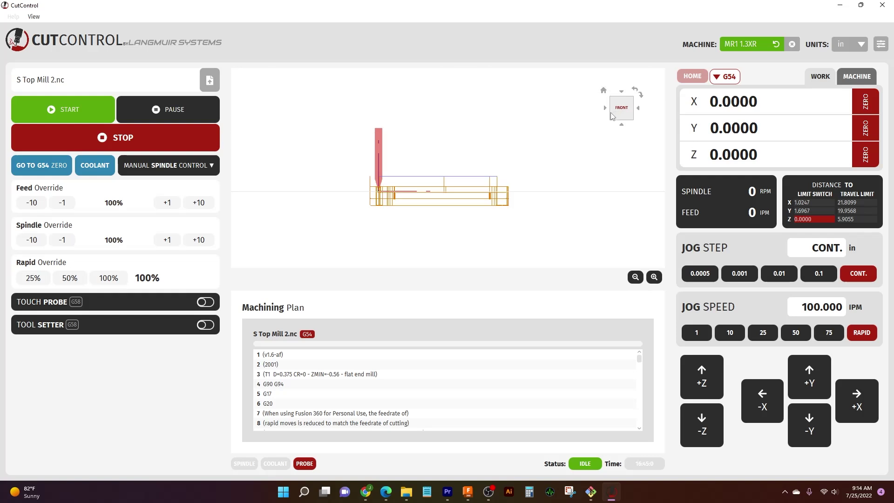
Step: Zoom into the front view and back out, then restore the default isometric view
scroll(403, 189, up, 5)
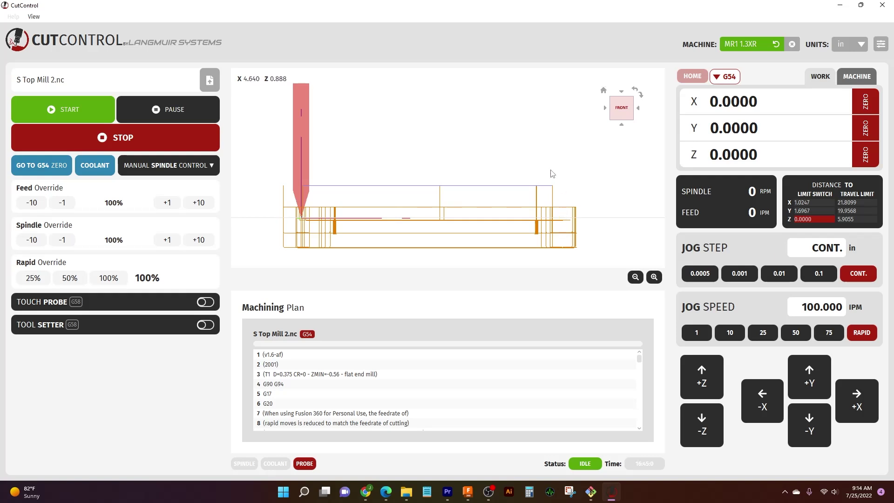
scroll(552, 173, down, 3)
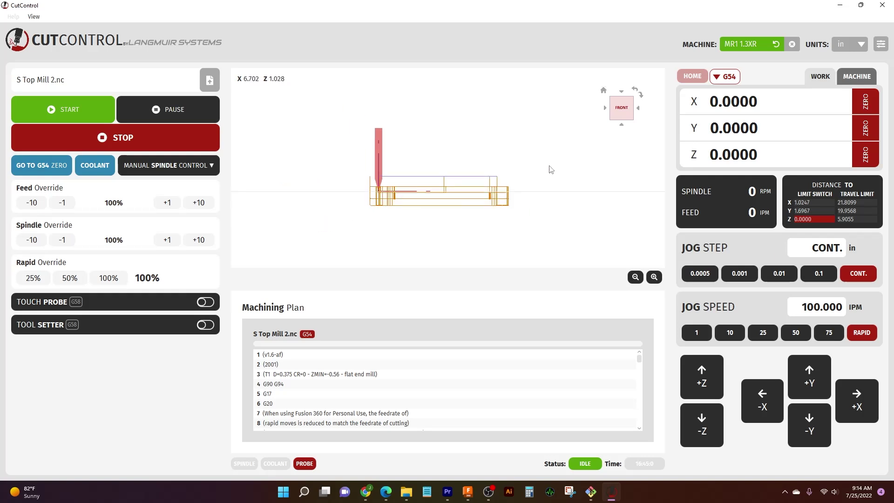
click(604, 92)
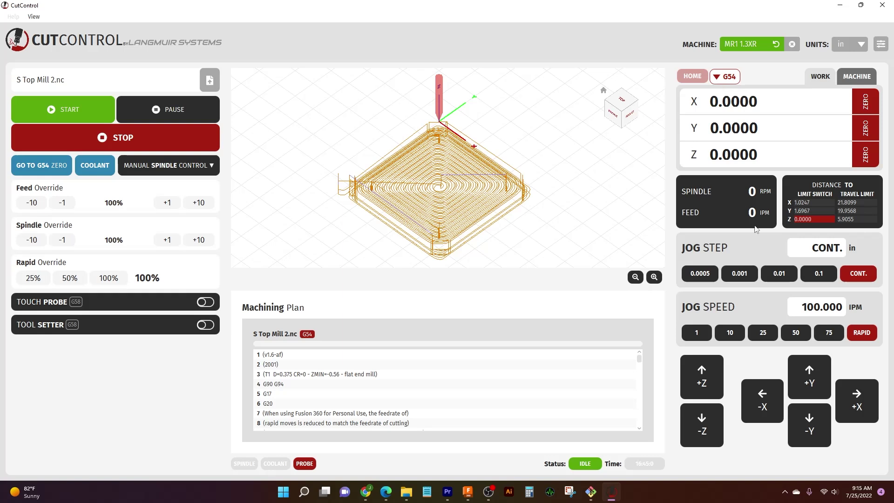
Step: Jog the tool along +X and +Y and raise it in Z
click(861, 408)
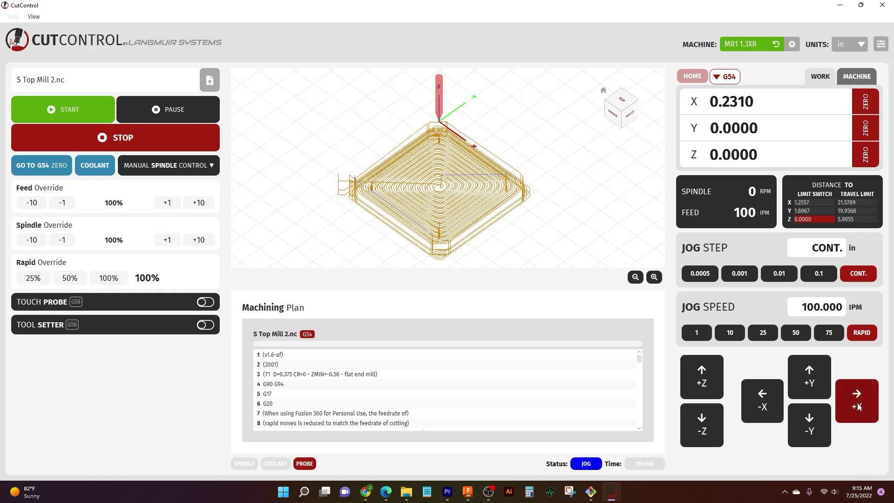
click(814, 392)
click(717, 386)
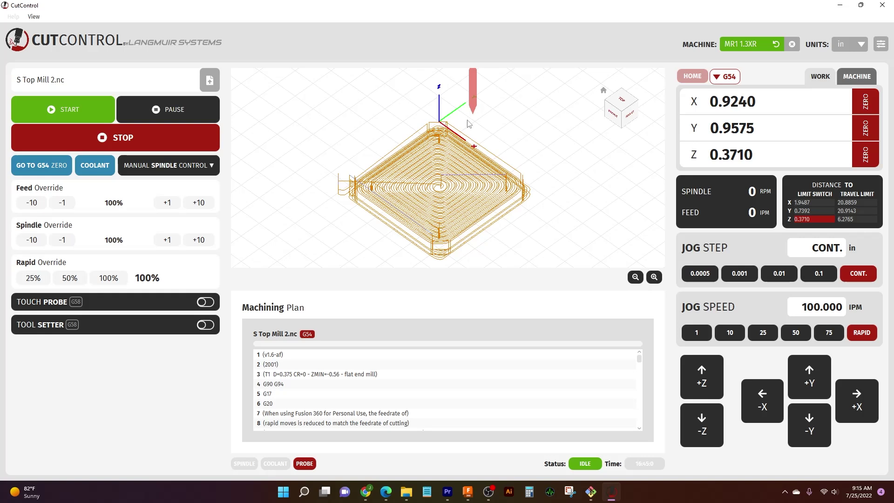
Step: Switch the work offset to G55, then back to G54
click(731, 78)
click(727, 103)
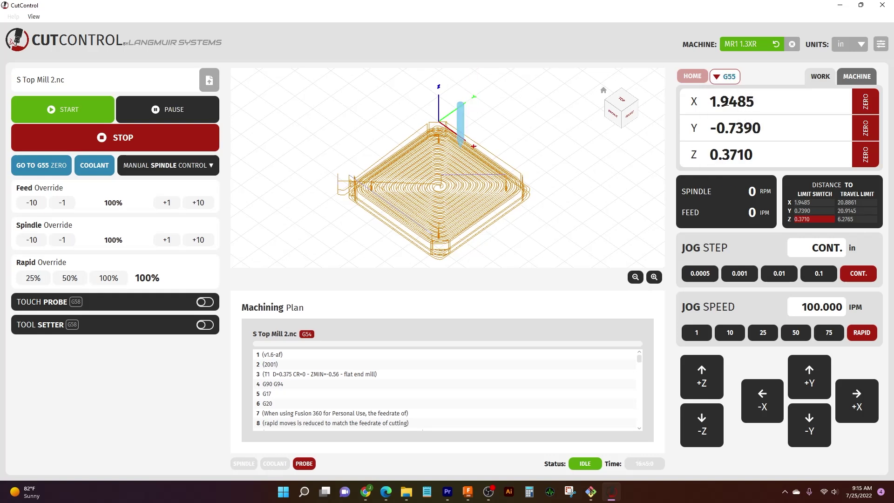
click(728, 78)
click(728, 91)
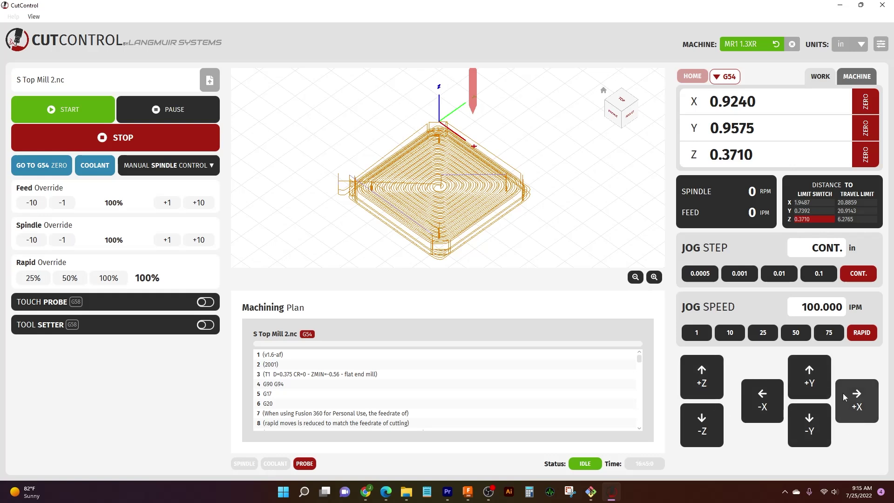
Step: Jog -X, -Y and +Z with buttons, then arrow keys, ending at X -0.1845, Y 0.2350, Z 0.5650
click(765, 408)
click(766, 408)
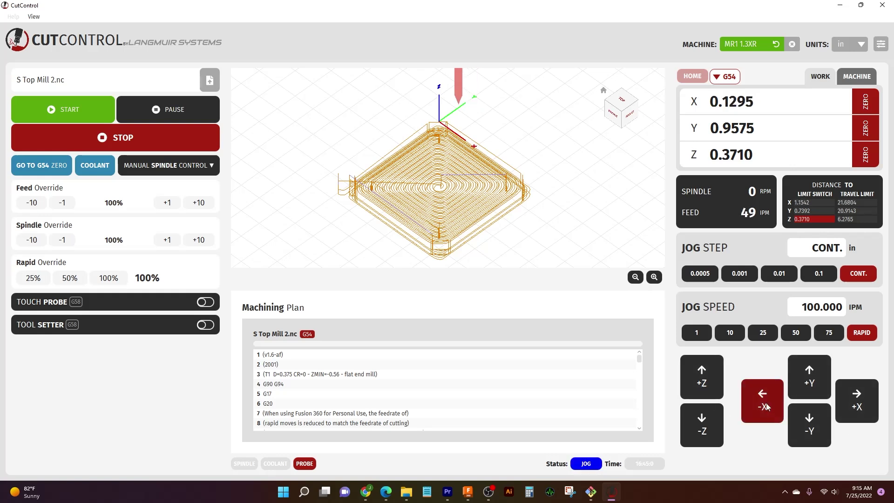
click(809, 433)
click(702, 380)
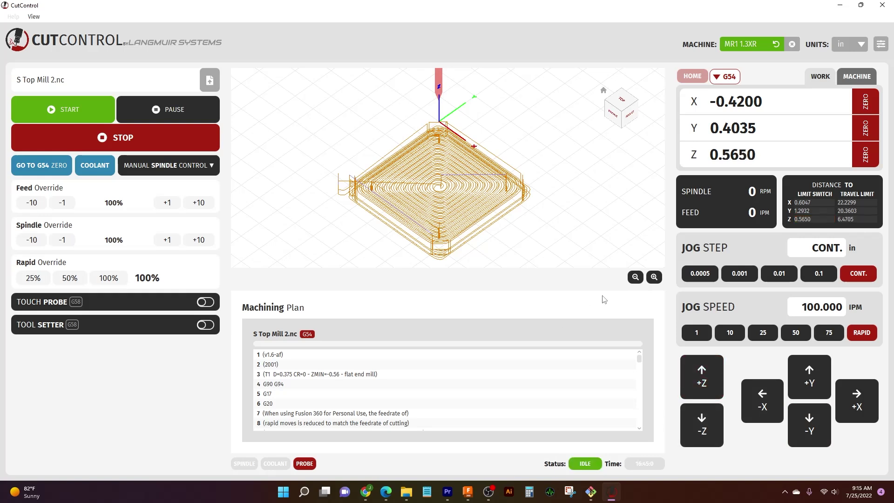
key(Up)
key(Right)
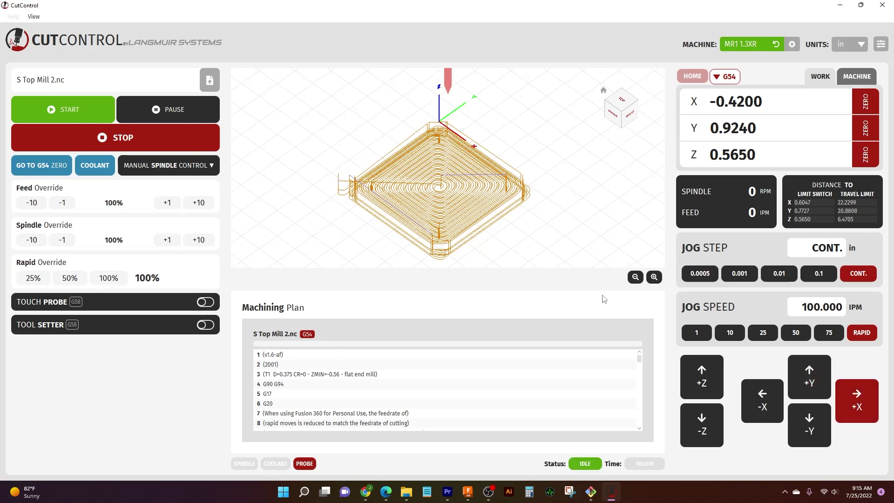
key(Down)
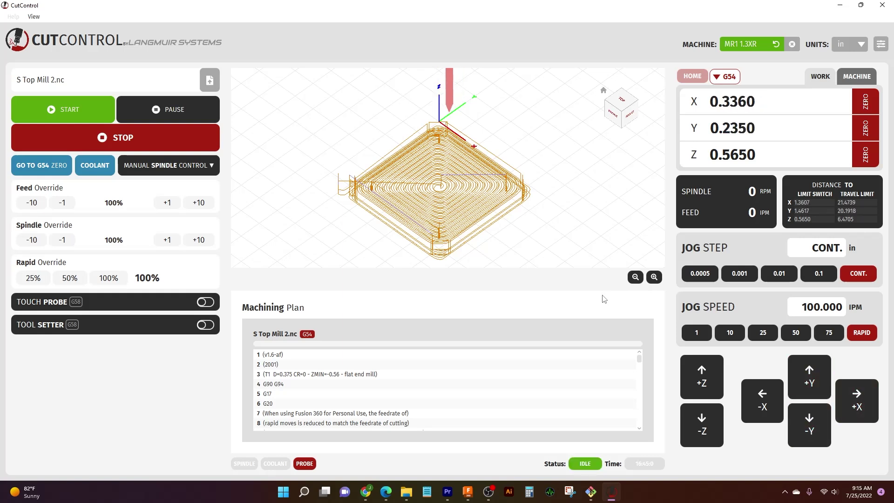
key(Left)
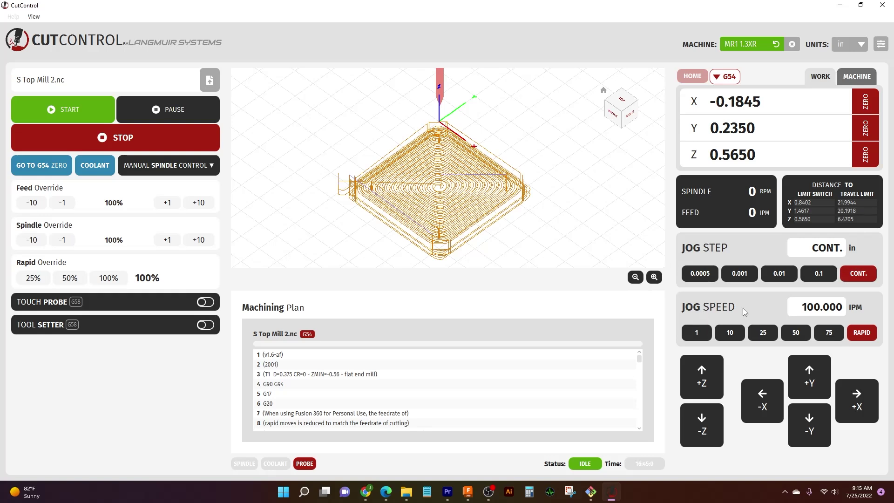
Step: Set the jog speed to 25 IPM and jog the tool in -X and -Y
click(796, 332)
click(762, 332)
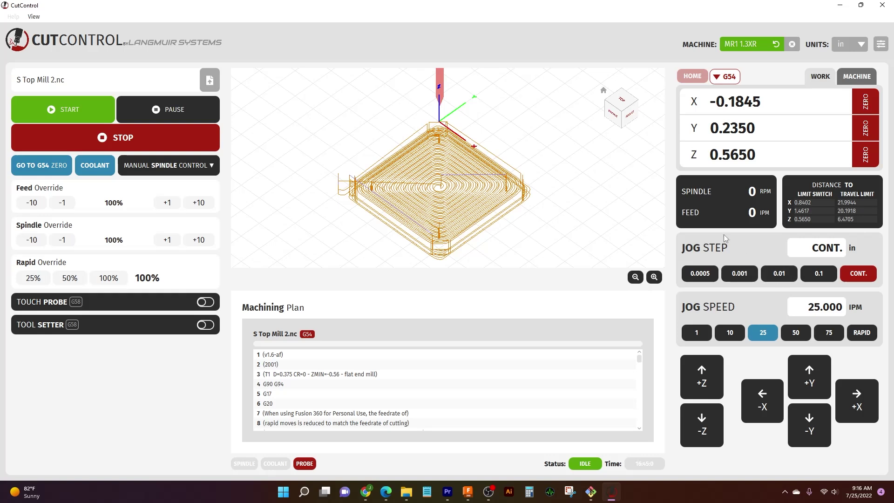
key(Left)
key(Down)
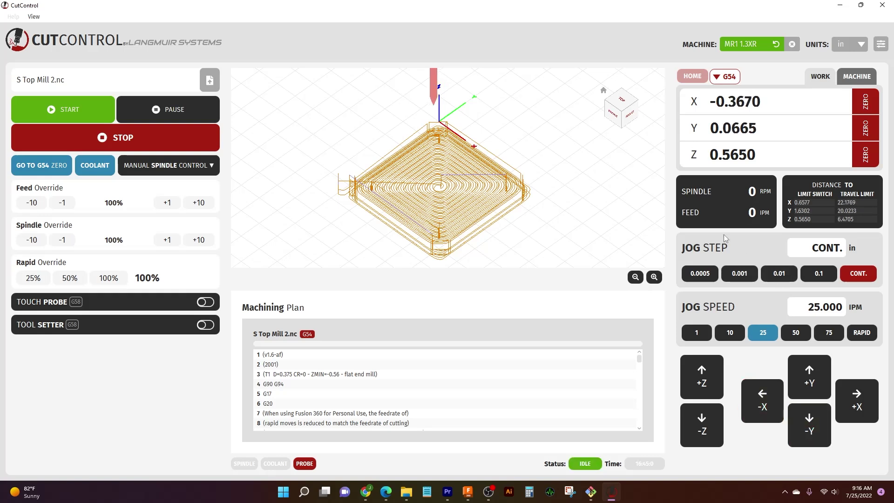
Step: Set 75 IPM jog speed with 0.01 in steps and nudge X, reaching X -0.3170, Y 0.0665
click(829, 332)
click(793, 274)
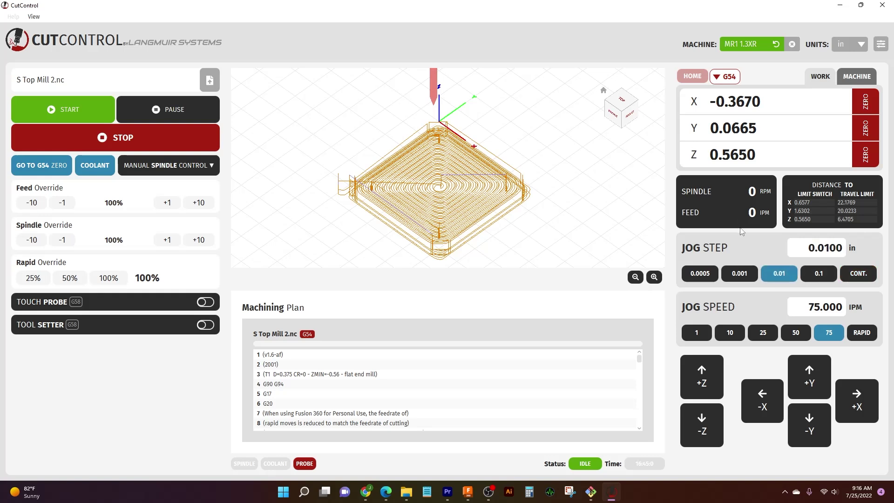
key(Right)
key(Right)
key(Right)
key(Right)
key(Right)
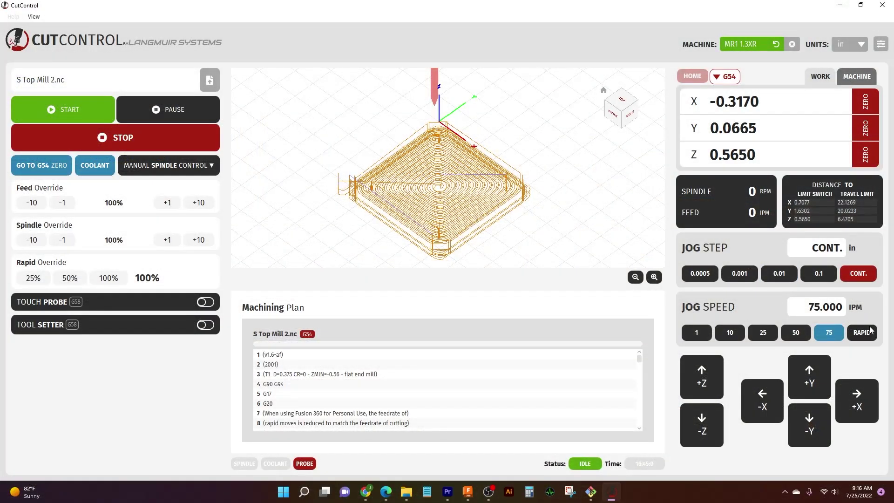
Step: Switch jogging to rapid and jog the tool in -Y and +X
click(870, 329)
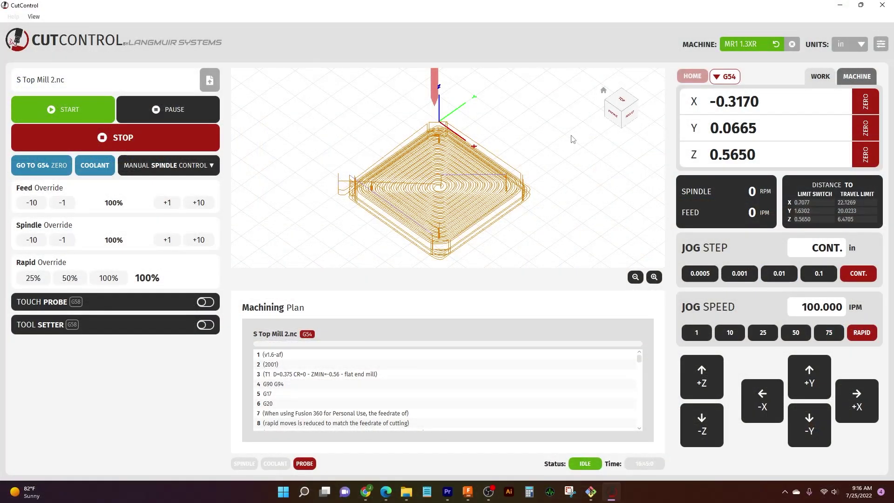
key(Down)
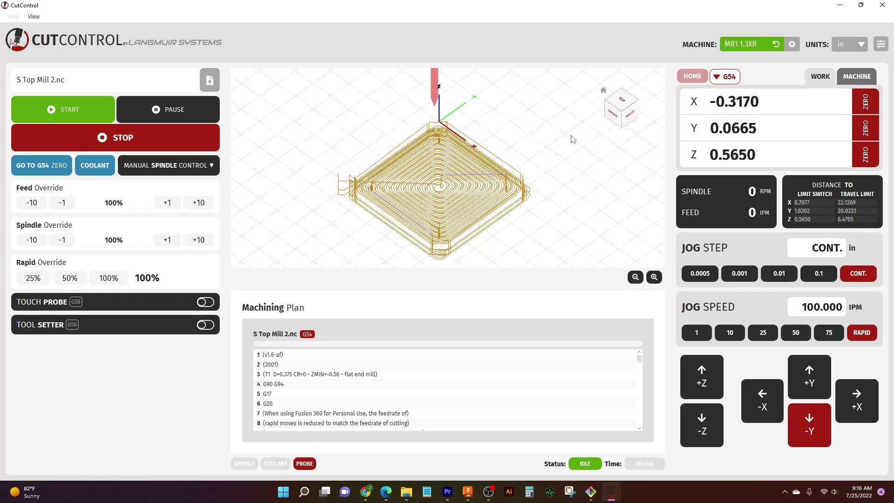
key(Right)
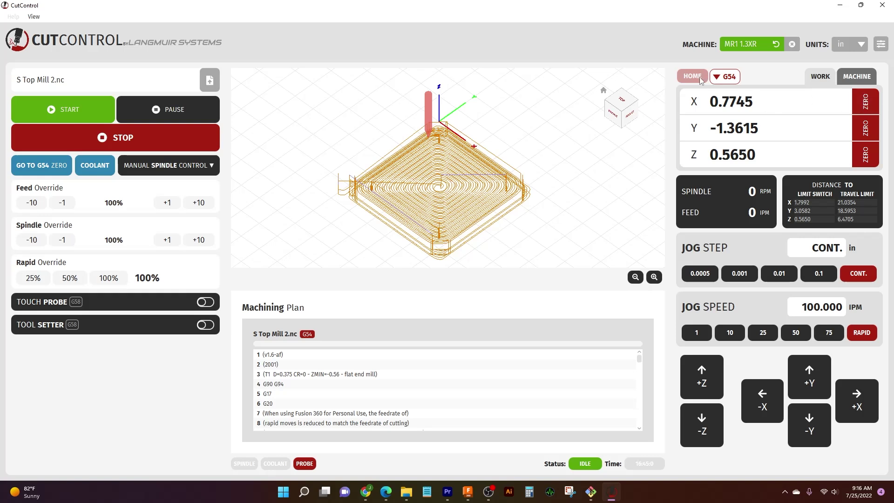
Step: Zero X, Y and Z of the G55 offset at the current position, then reselect G54
click(725, 76)
click(725, 99)
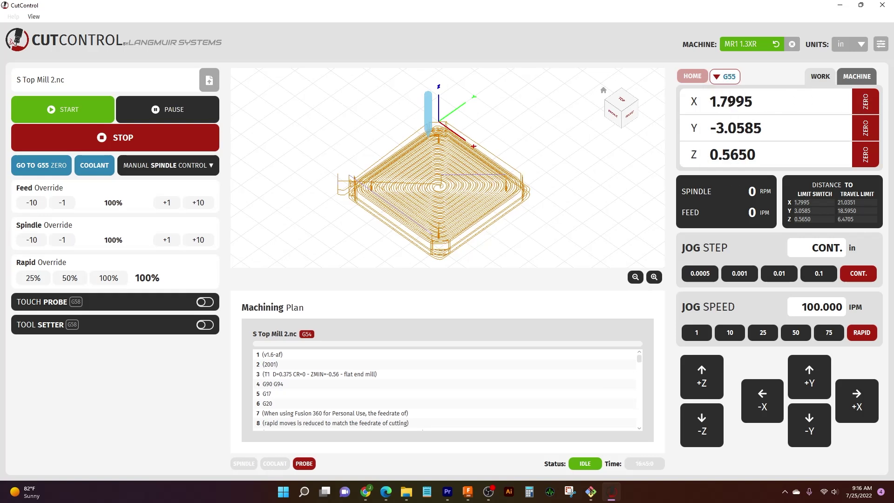
click(867, 109)
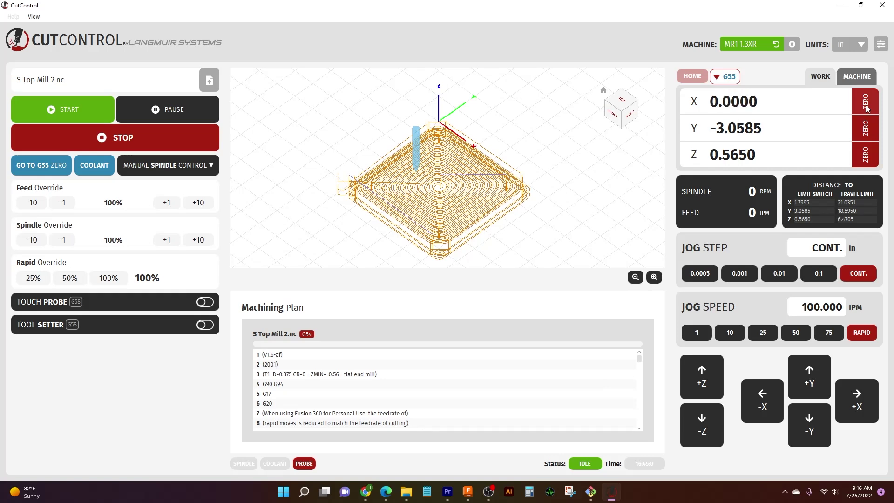
click(867, 129)
click(864, 152)
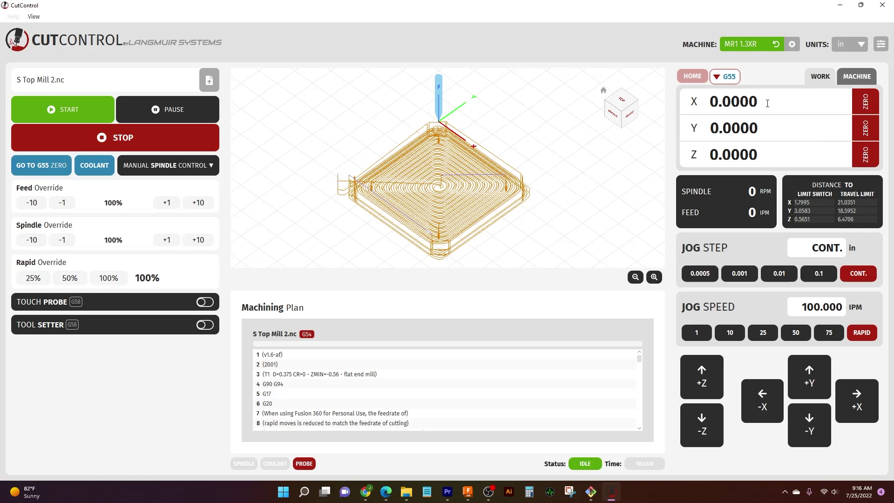
click(725, 76)
click(724, 92)
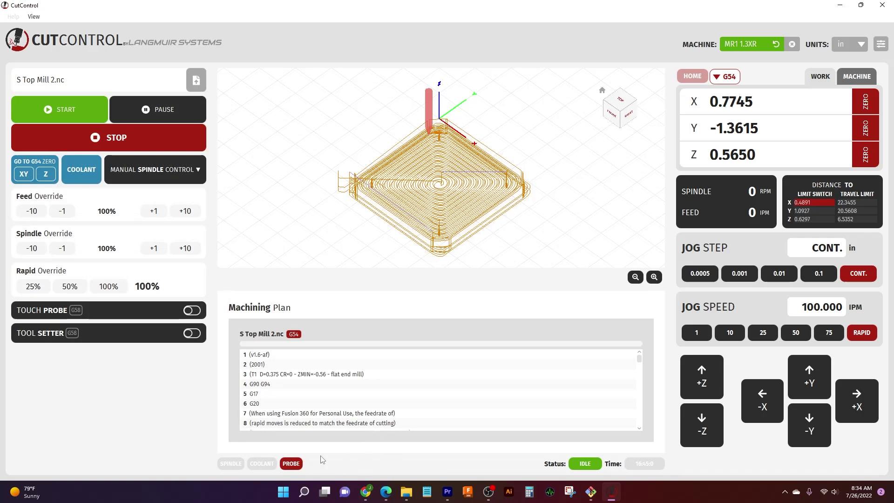
click(881, 44)
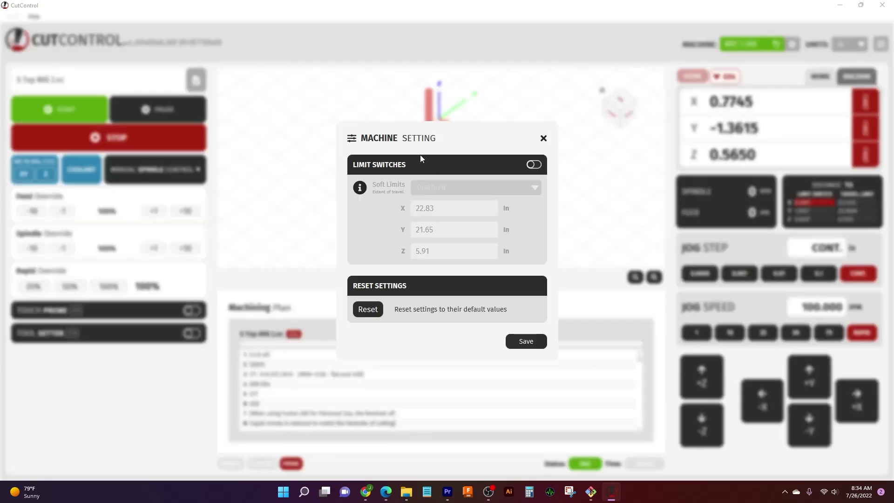
click(536, 166)
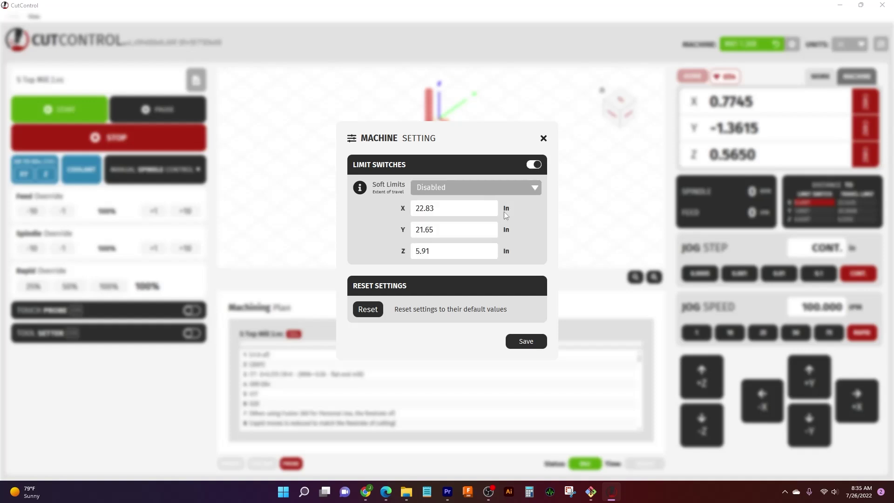
click(534, 164)
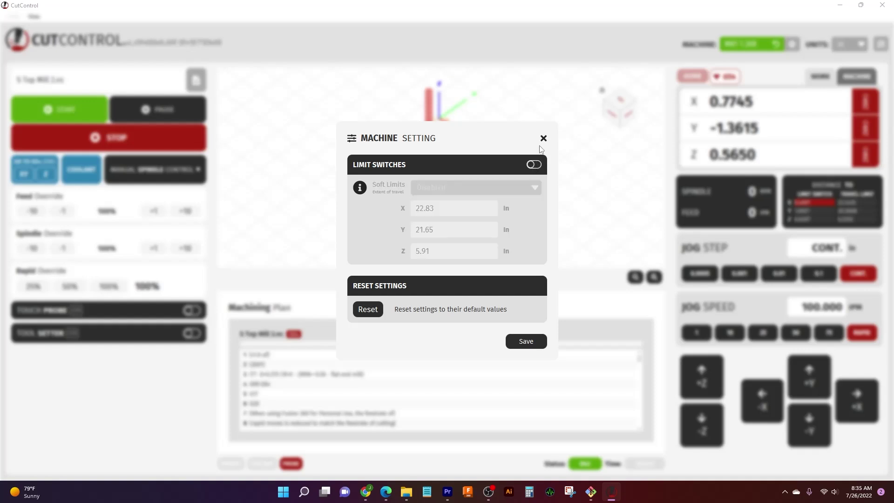
click(543, 138)
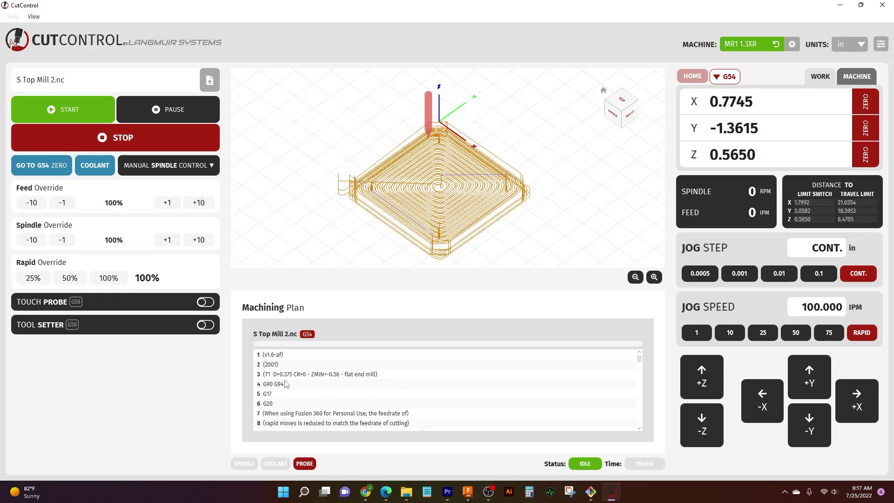
scroll(358, 397, down, 2)
scroll(358, 397, down, 9)
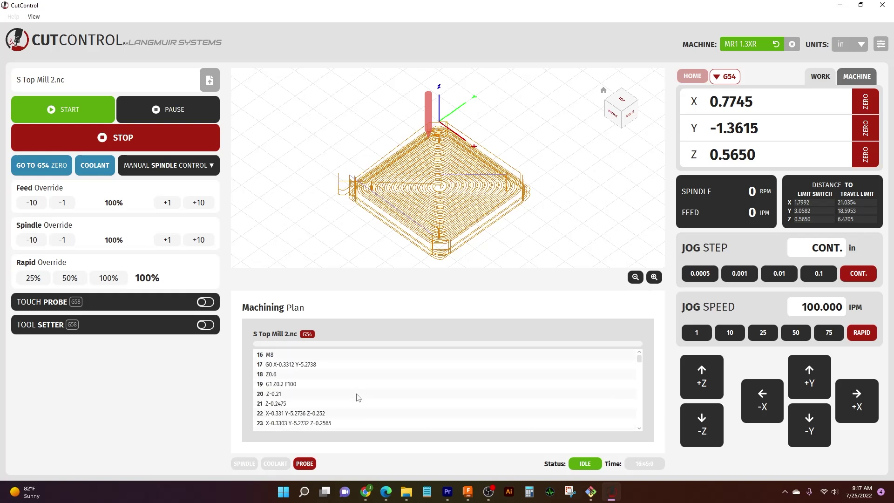
scroll(358, 397, down, 10)
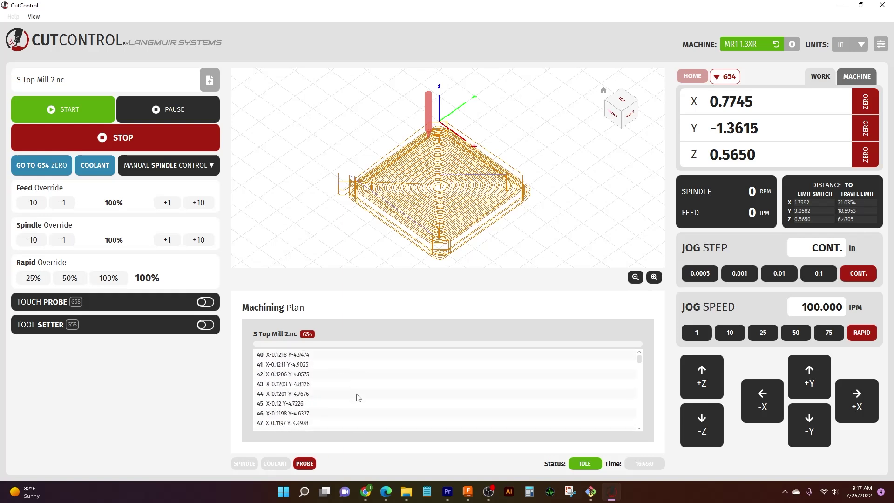
scroll(358, 398, down, 10)
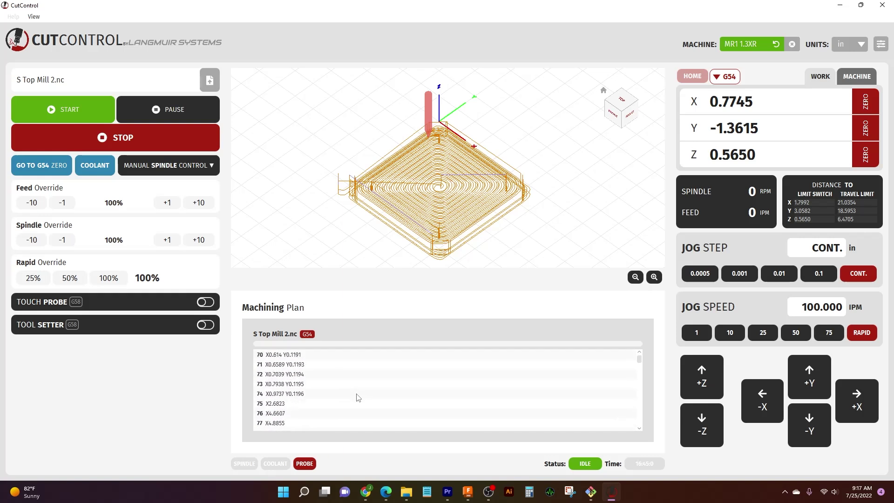
scroll(358, 397, up, 10)
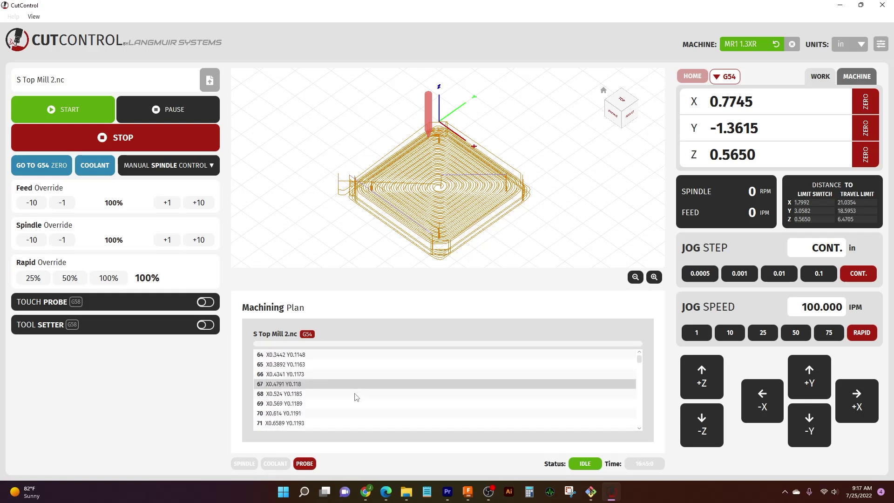
scroll(350, 397, up, 8)
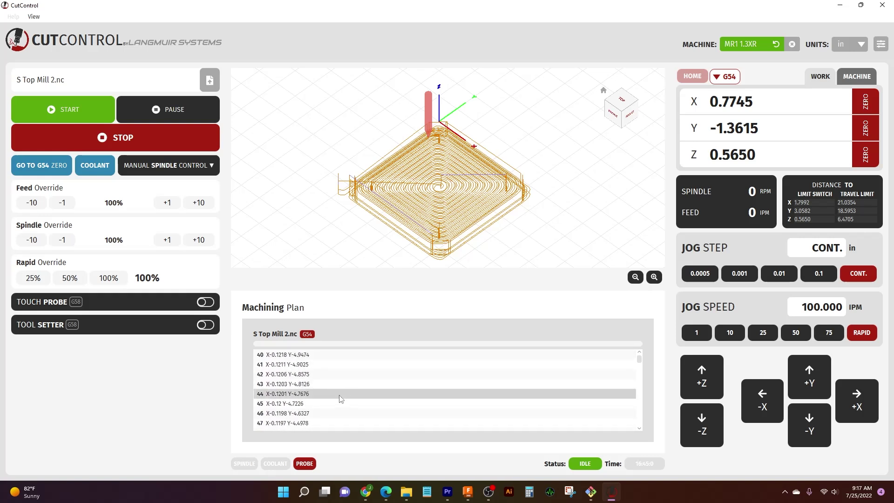
scroll(342, 400, up, 5)
click(326, 387)
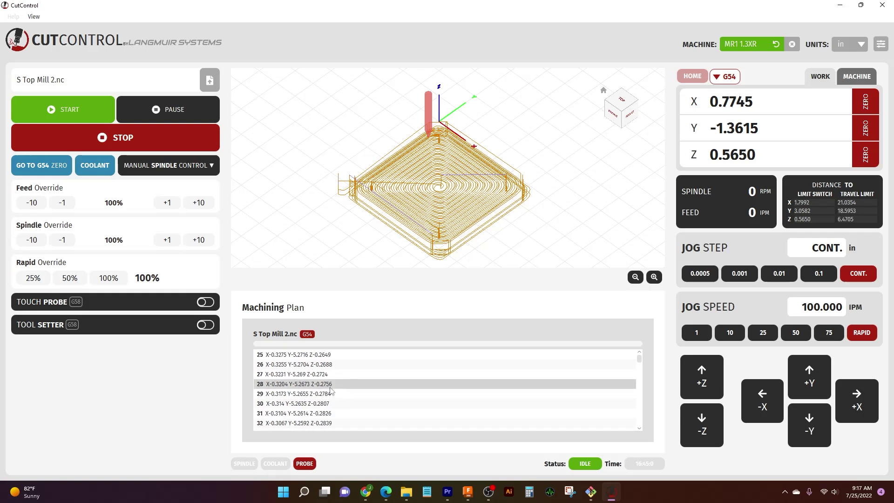
scroll(328, 390, up, 8)
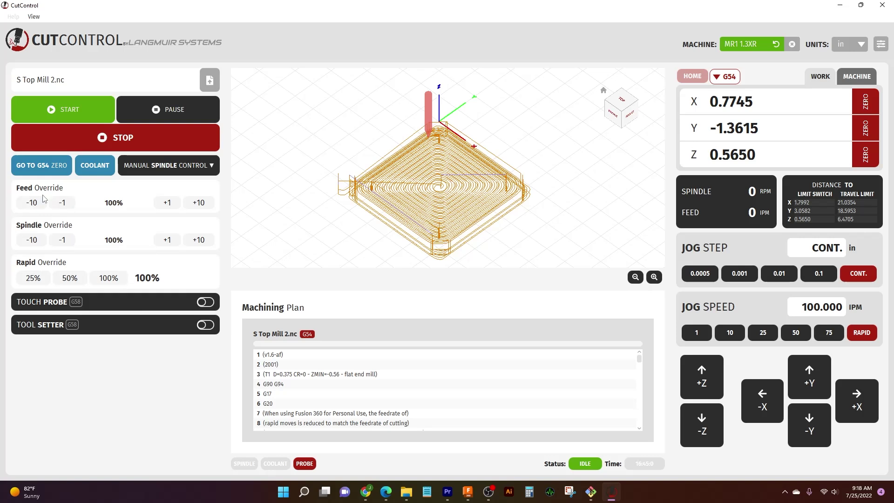
Step: Set the rapid override to 50%, then 25%, then back to 100%
click(76, 281)
click(31, 281)
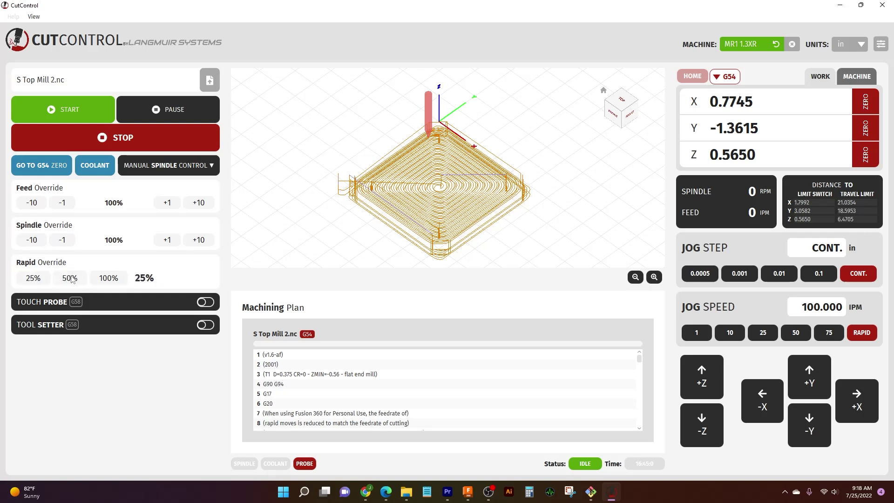
click(108, 280)
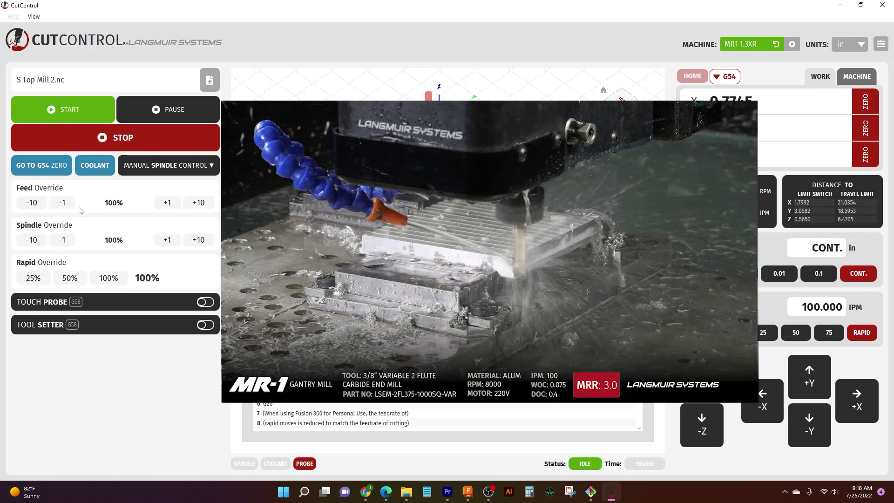
Step: Raise the feed override by three 1% steps and three 10% steps
click(167, 204)
click(168, 203)
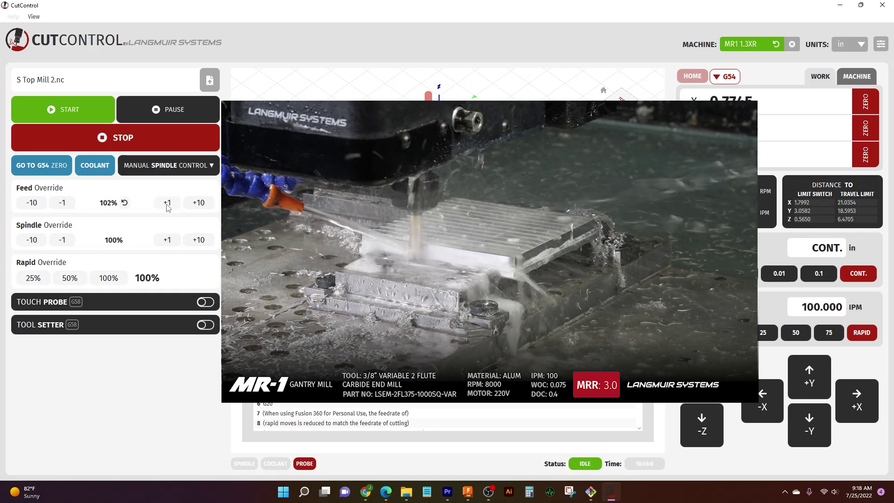
click(167, 203)
click(167, 203)
click(200, 202)
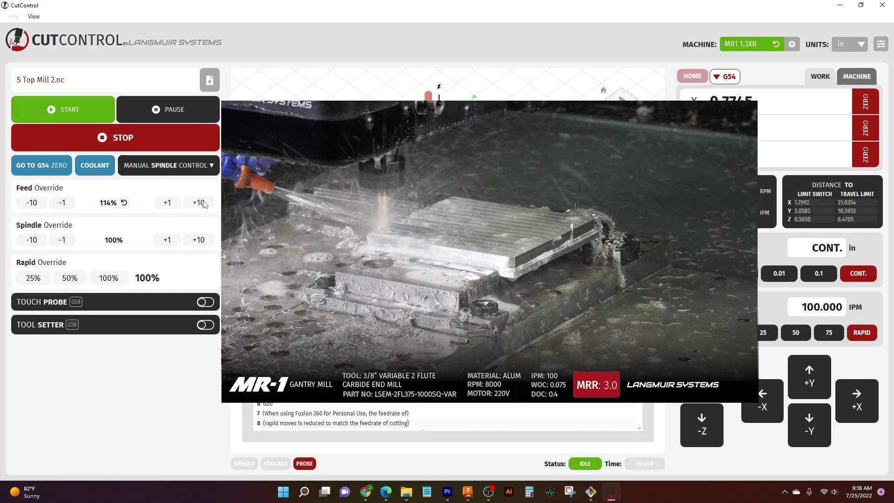
click(200, 202)
click(200, 203)
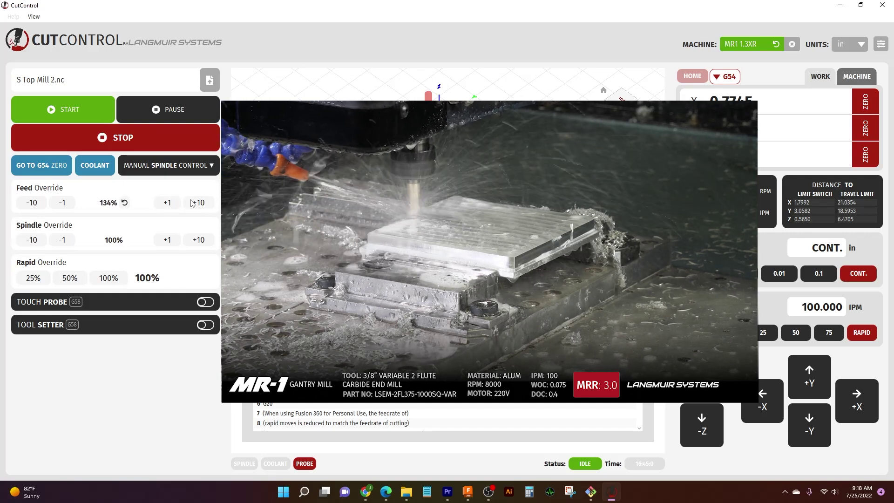
Step: Lower the spindle override by 20%, then reset feed and spindle overrides to 100%
click(33, 240)
click(33, 240)
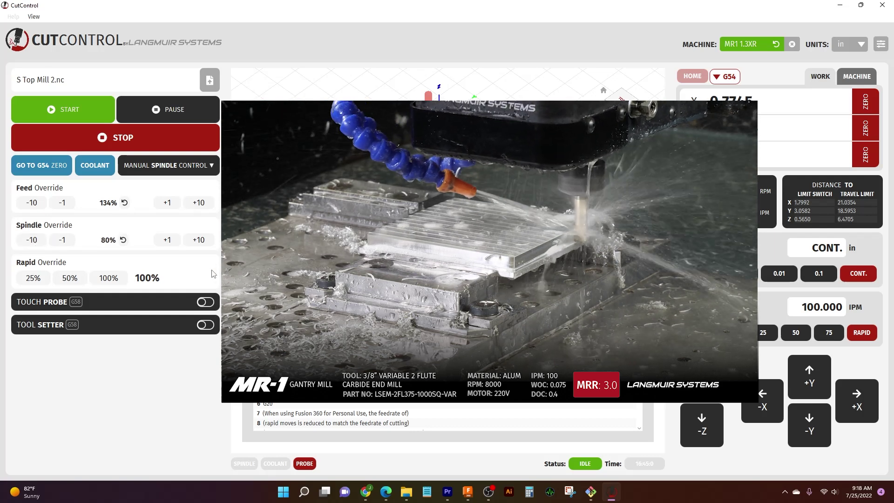
click(124, 203)
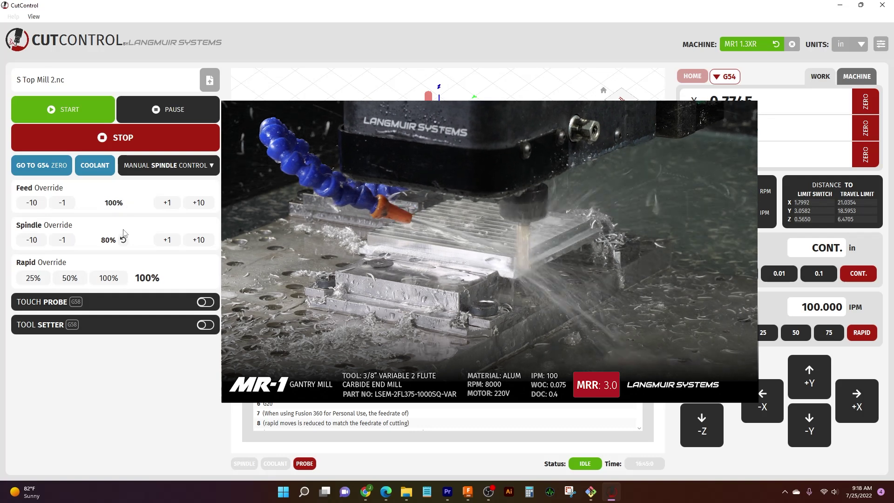
click(123, 239)
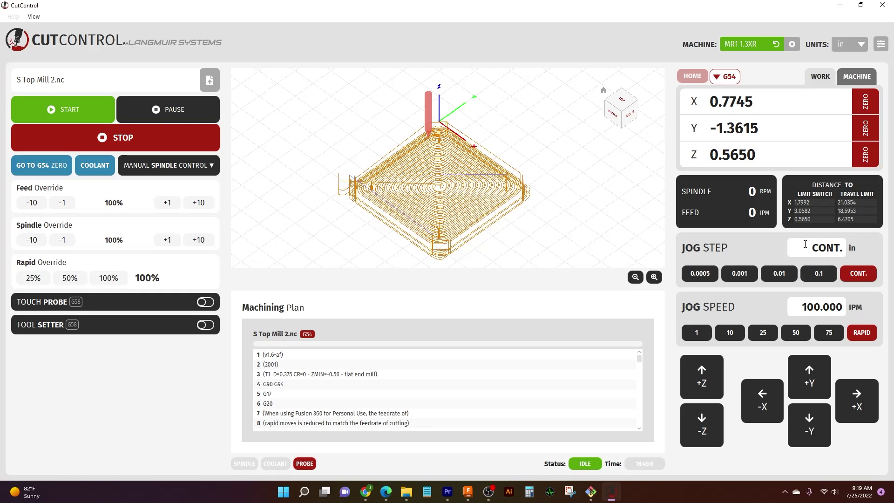
Step: Set the jog step to 0.147 inch and jog X positive three steps to 1.5095
click(814, 251)
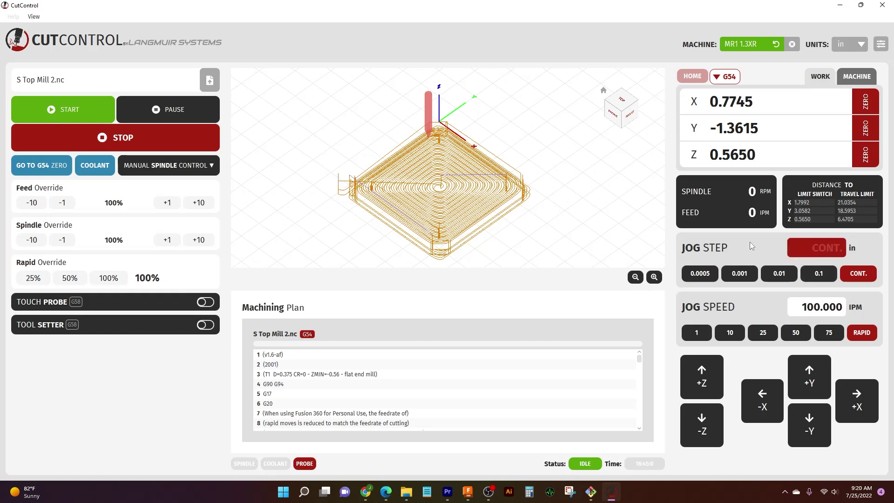
text(0.025)
key(Return)
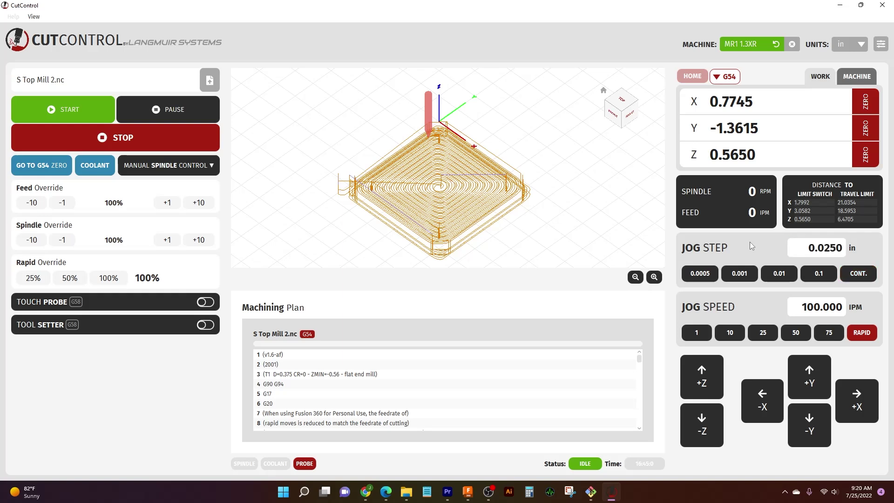
click(797, 245)
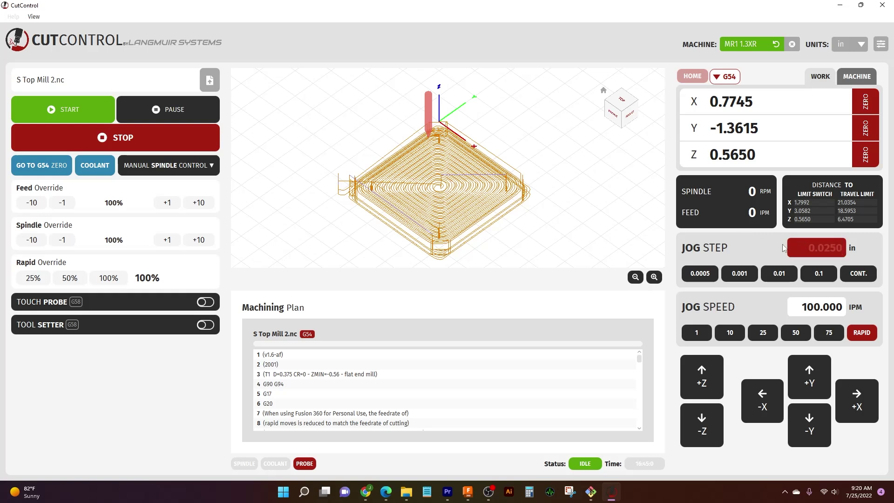
text(.147)
key(Return)
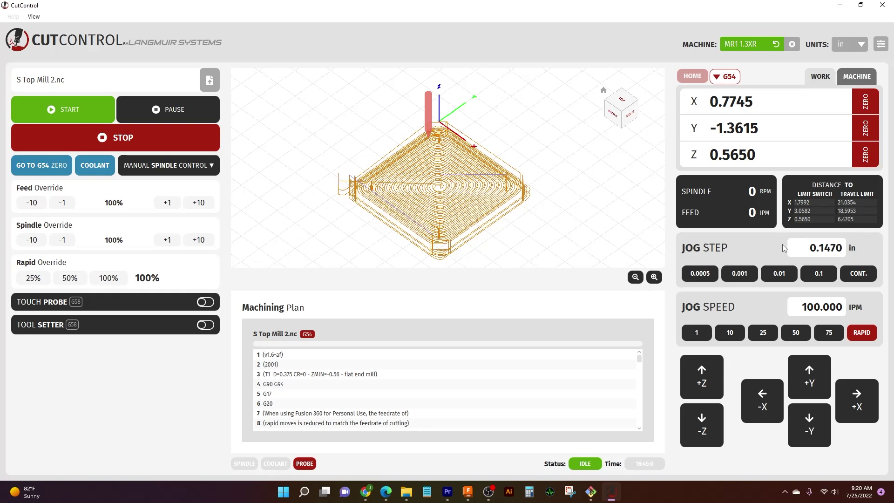
key(Right)
key(Right)
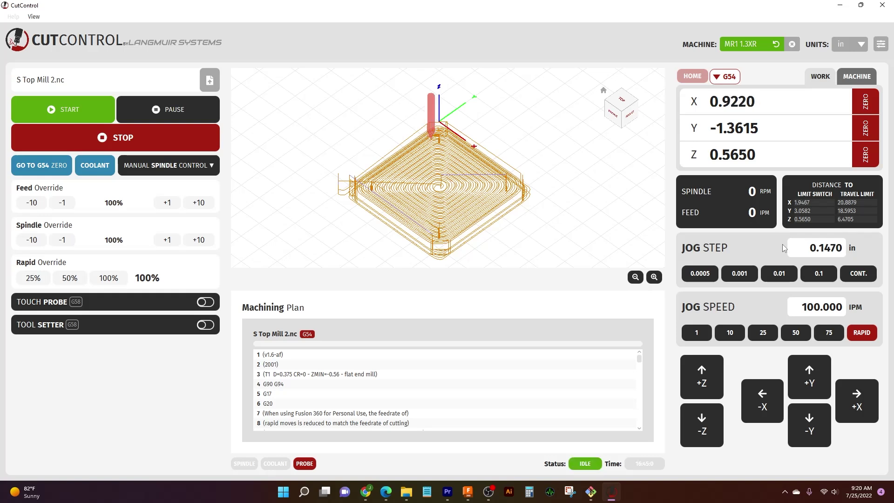
key(Right)
key(Right)
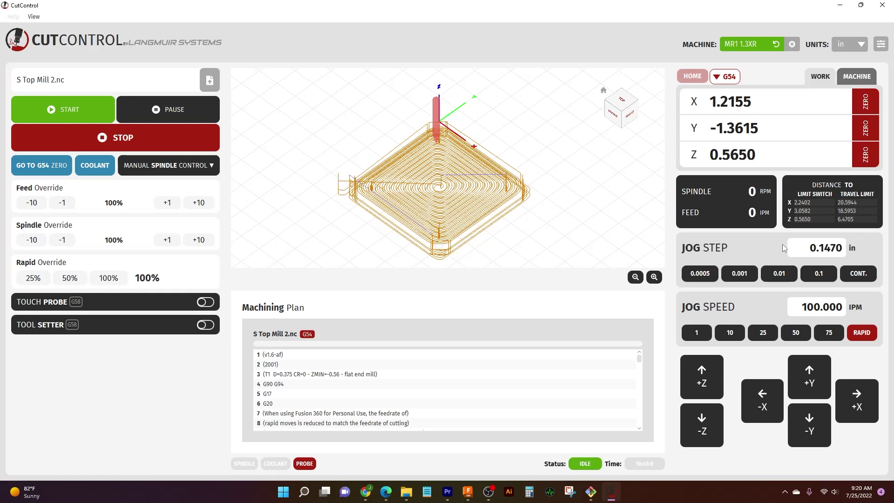
key(Right)
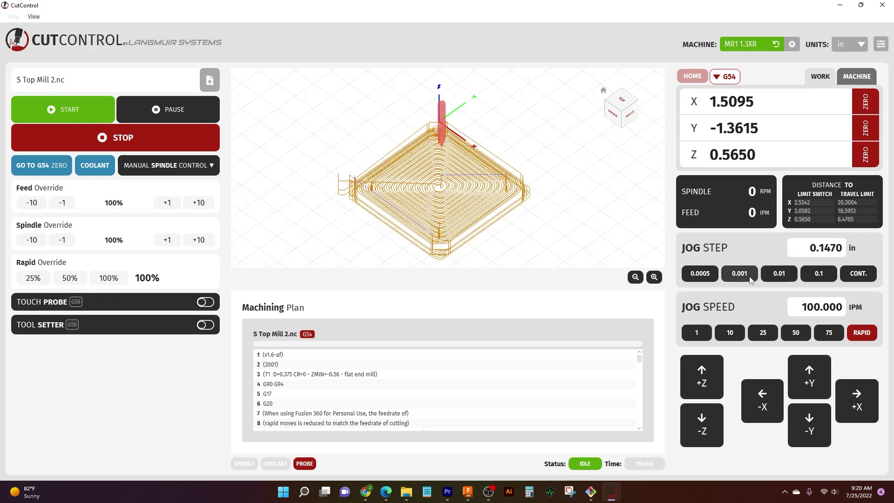
Step: Try jog speeds of 28 and 49 IPM, then restore continuous jogging at rapid speed
click(816, 297)
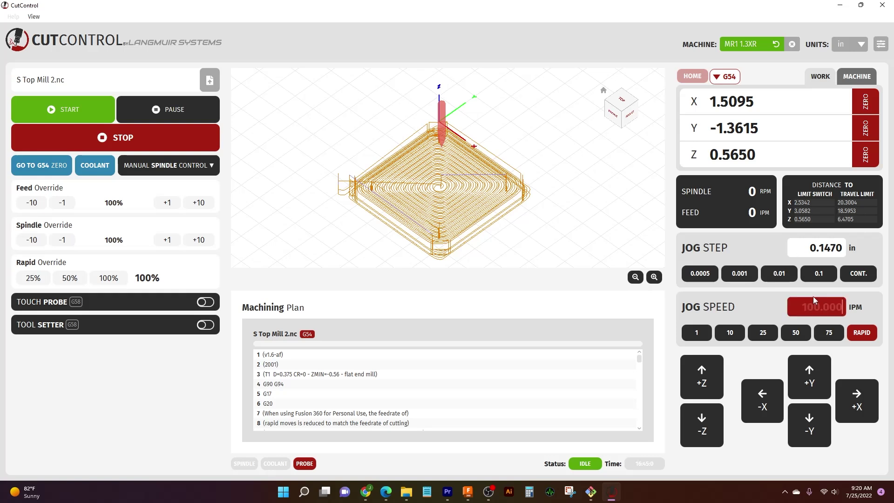
text(28)
key(Return)
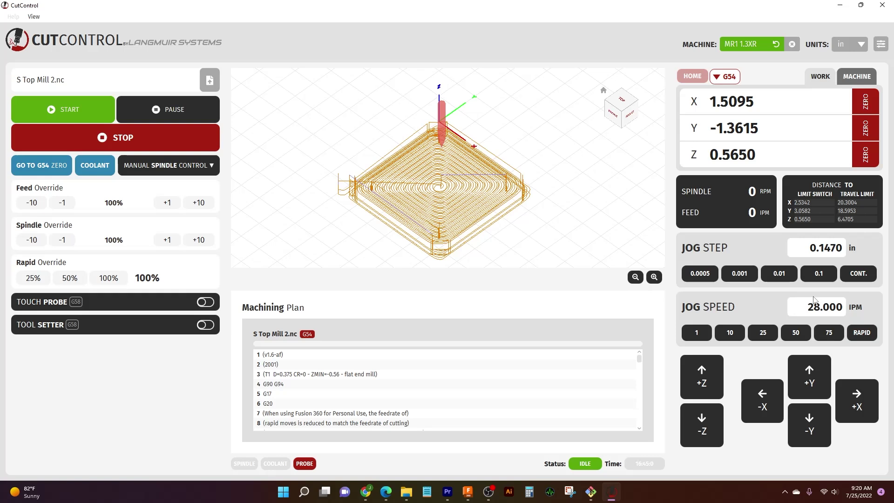
click(815, 302)
text(4)
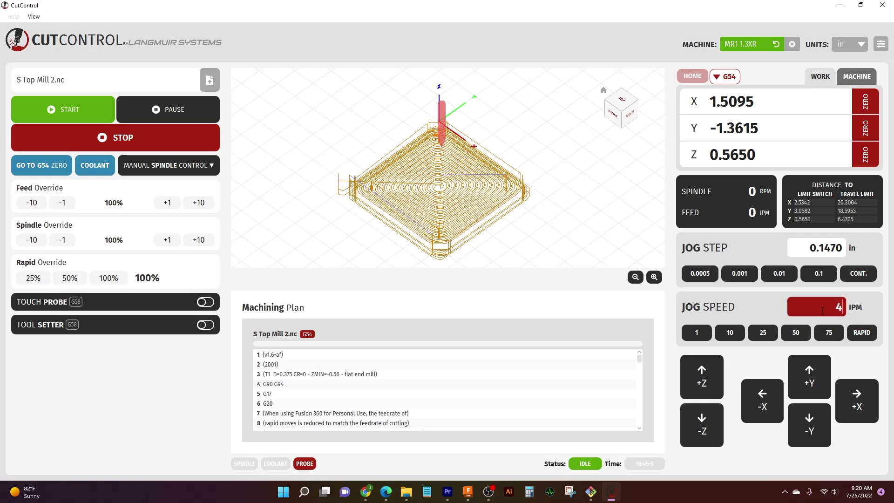
text(9)
key(Return)
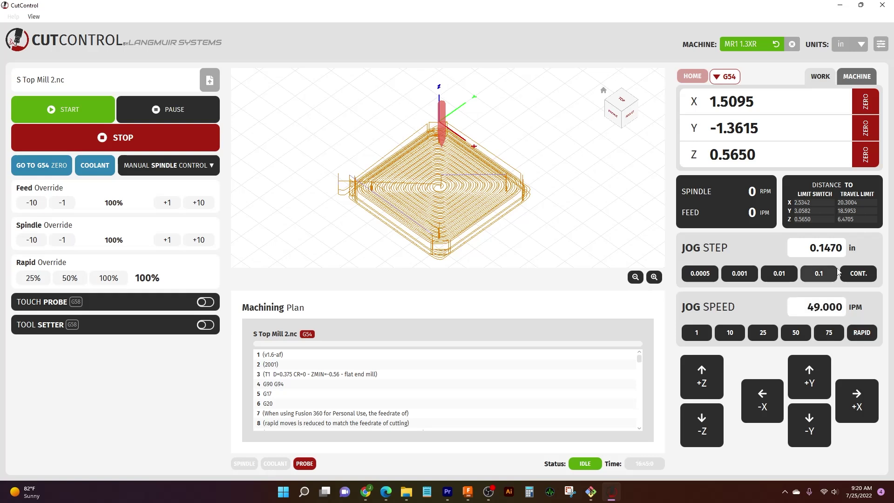
click(858, 275)
click(862, 333)
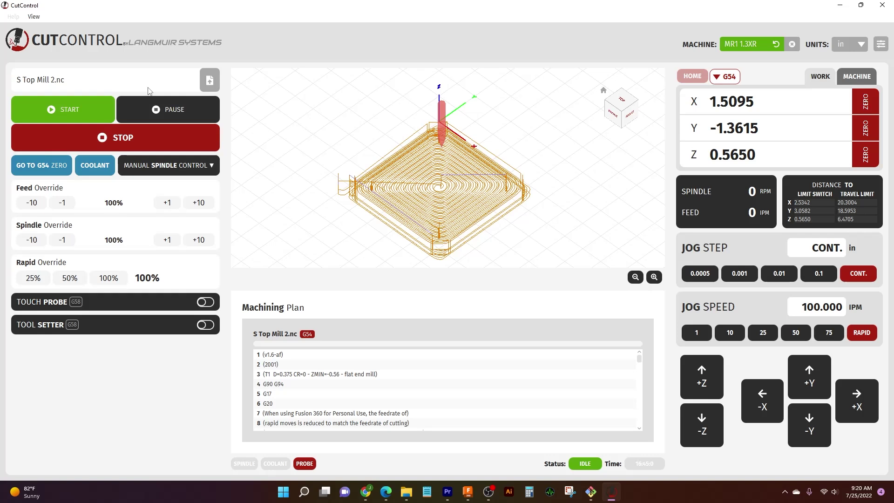
Step: Send the machine to the G54 work zero so X, Y and Z read 0.0000
click(47, 166)
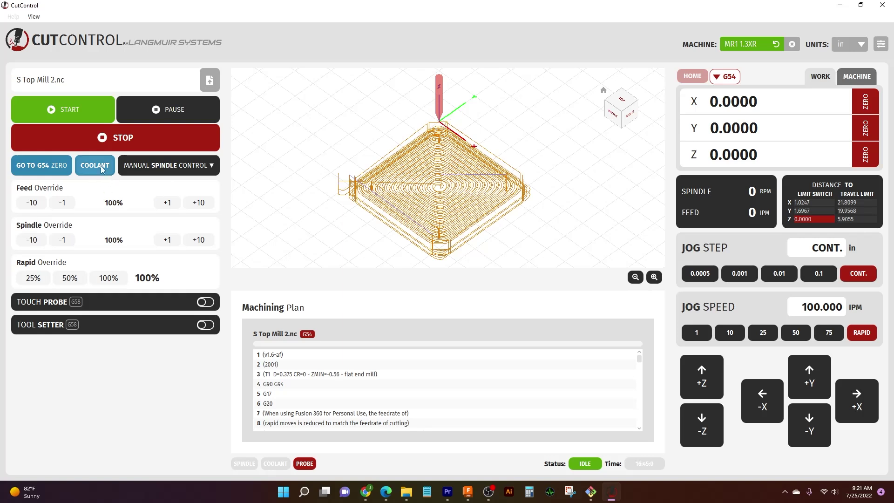
Step: Try the 1000, 2500 and 5000 RPM presets, then set a custom 7158 RPM spindle speed
click(186, 167)
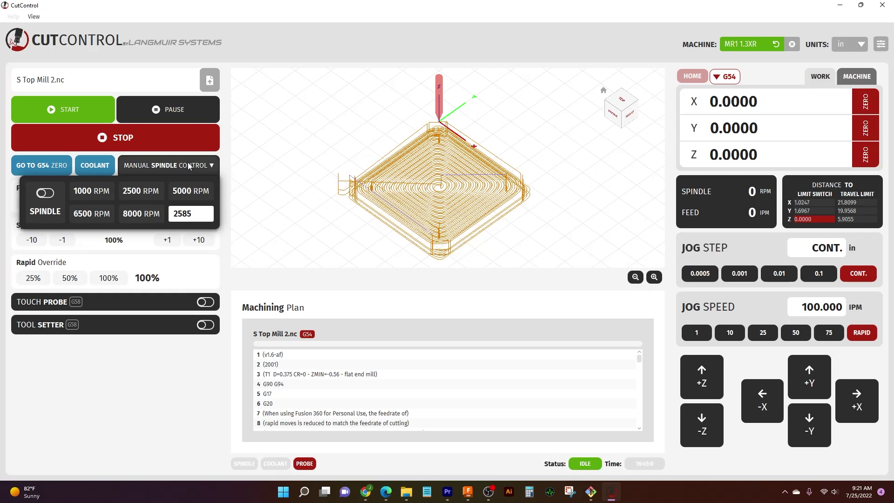
click(91, 191)
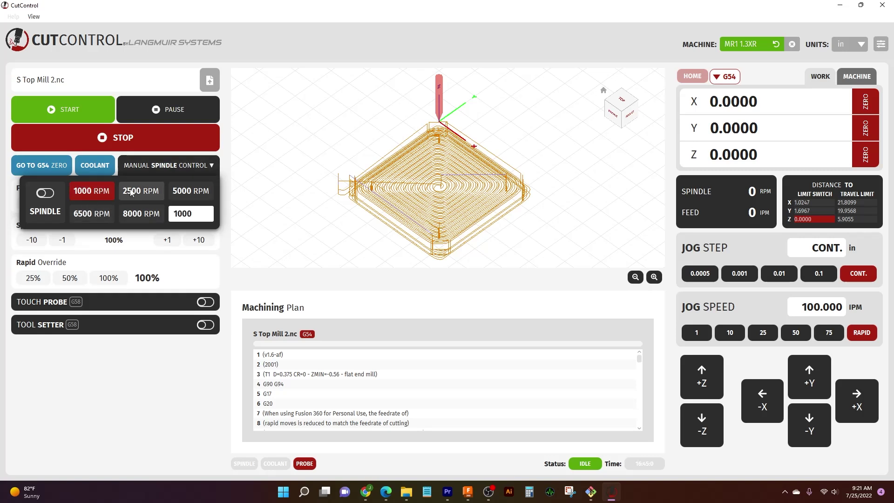
click(131, 192)
click(190, 191)
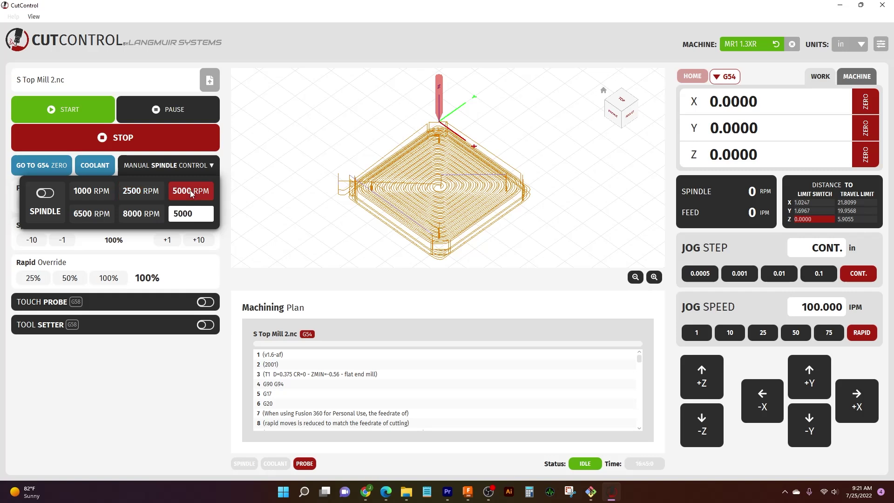
click(203, 214)
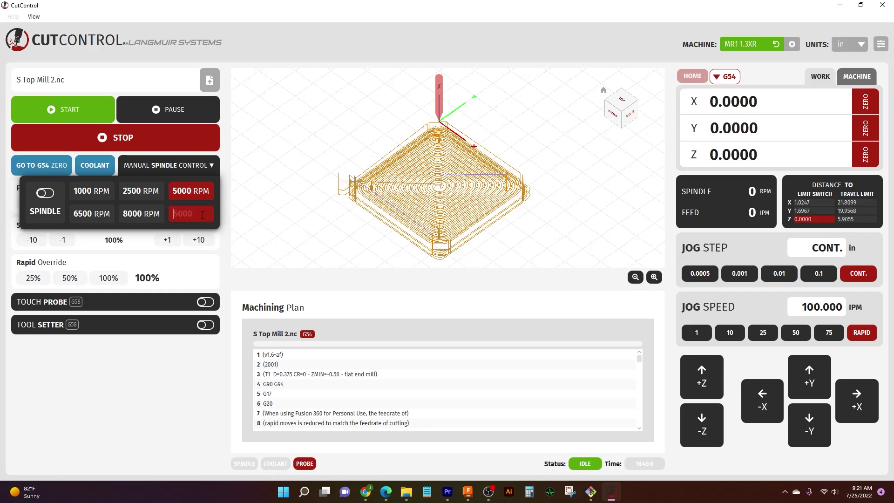
text(7158)
key(Return)
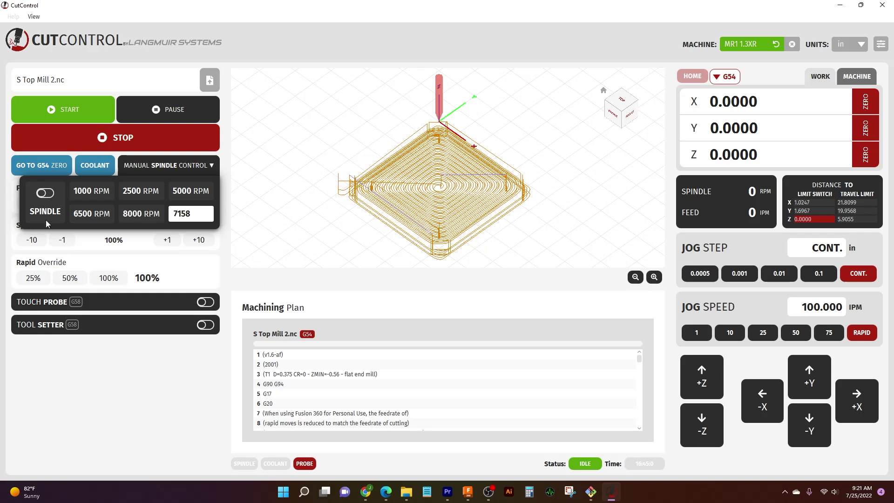
Step: Run the spindle briefly at 7158 RPM, stop it, and close the spindle controls
click(47, 198)
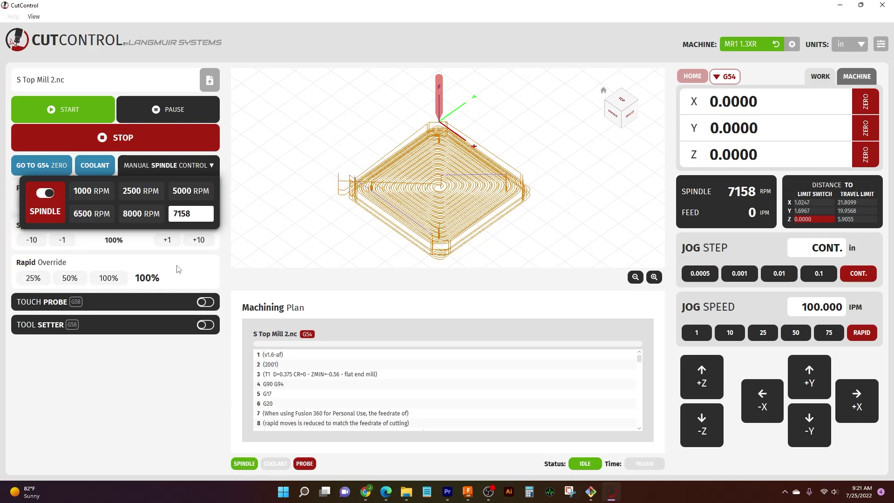
click(45, 194)
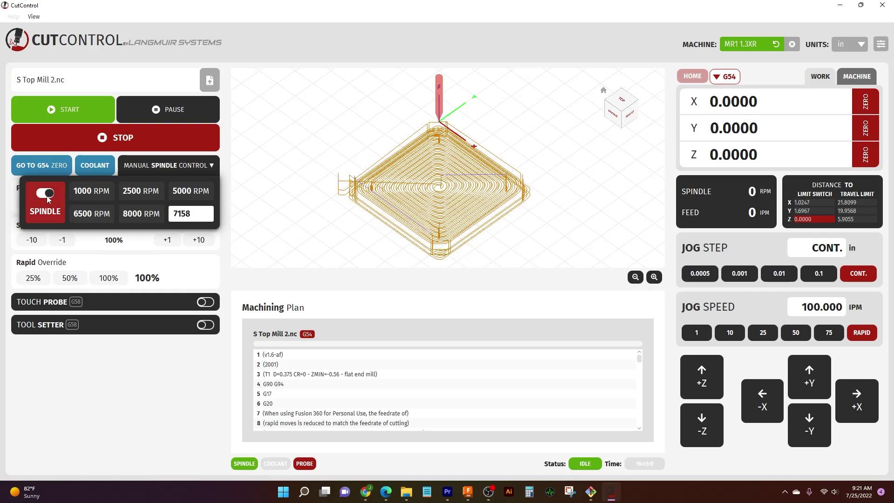
click(208, 268)
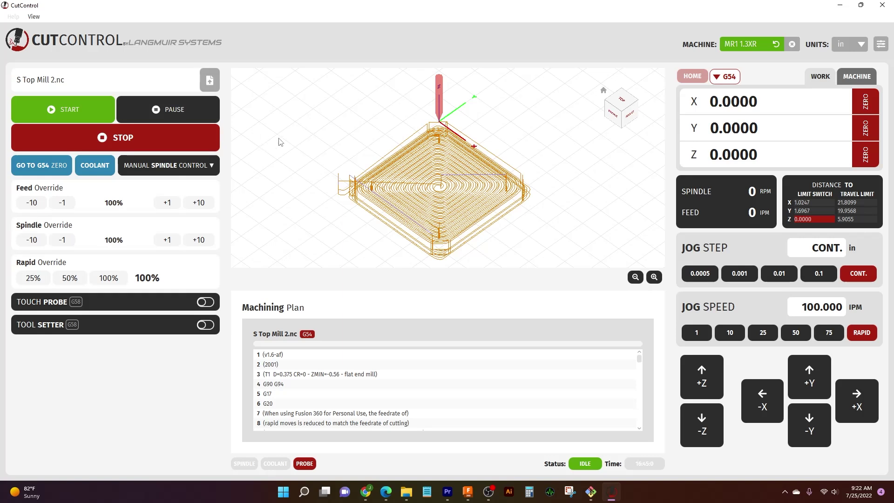
Step: Start running the loaded S Top Mill 2.nc program
click(78, 112)
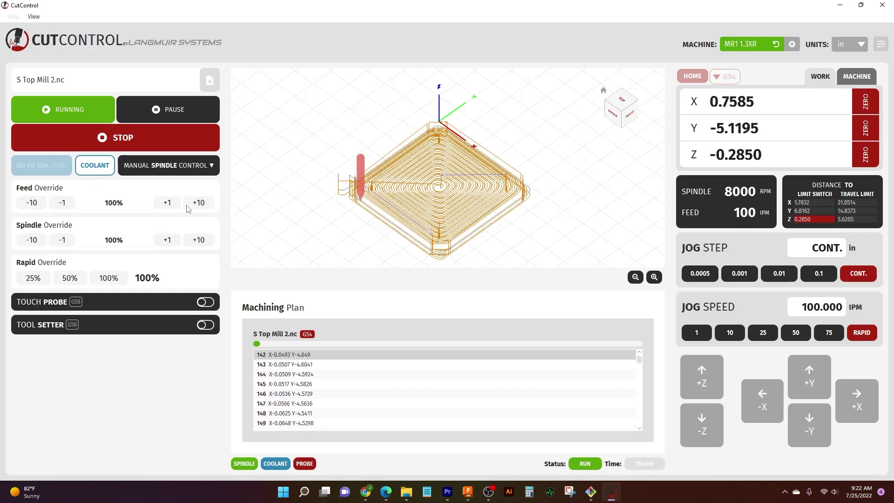
Step: Pause S Top Mill 2.nc at line 167, holding the machine in place
click(167, 117)
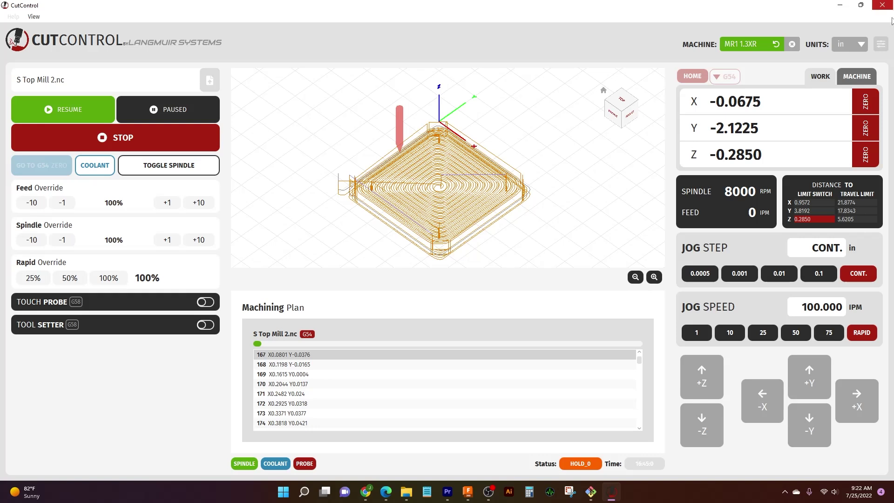
Step: Keep the units at inches, disconnect the machine, and dismiss the disconnection notice
click(848, 45)
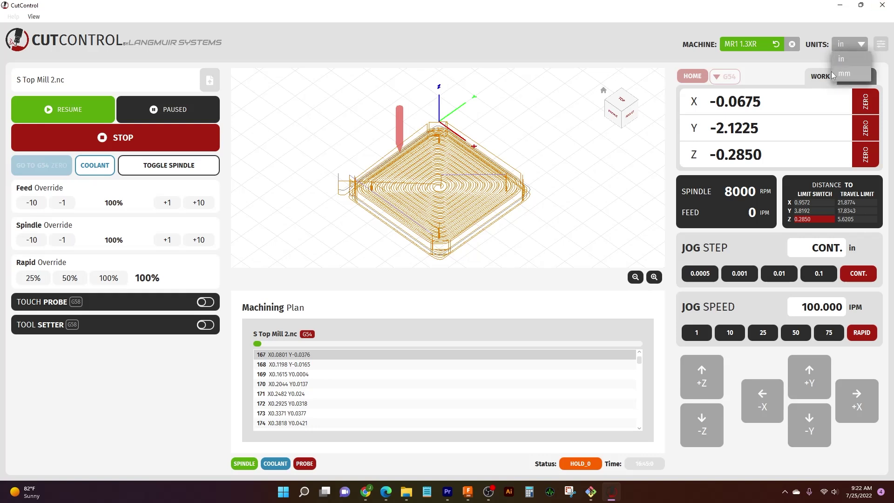
click(805, 63)
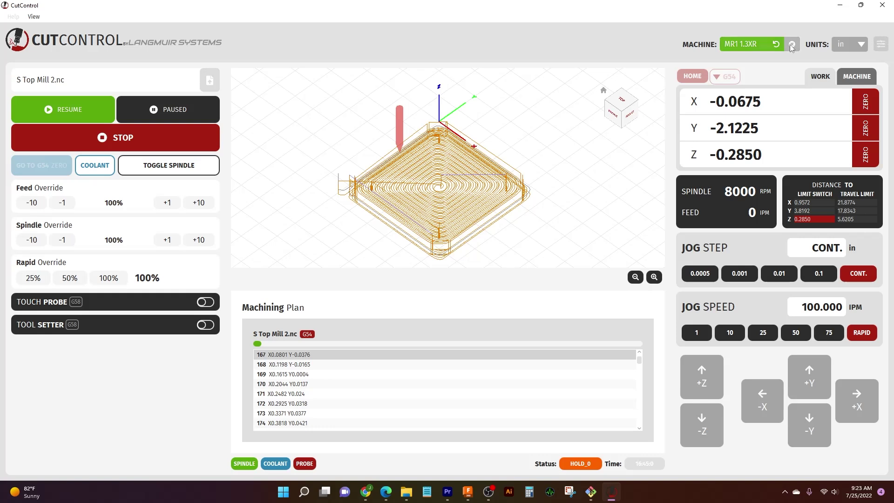
click(753, 43)
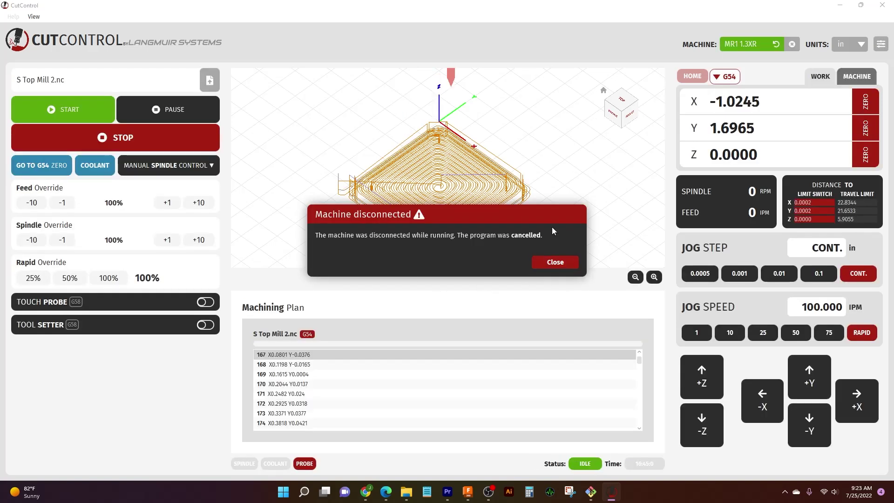
click(555, 262)
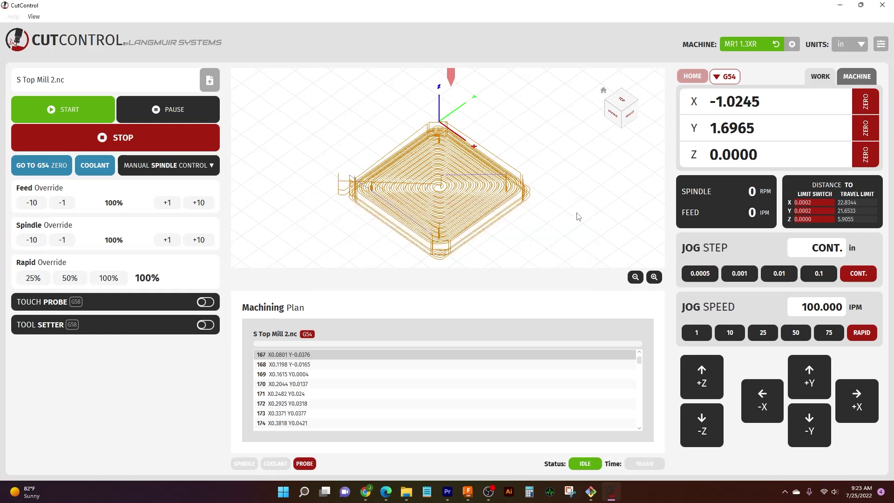